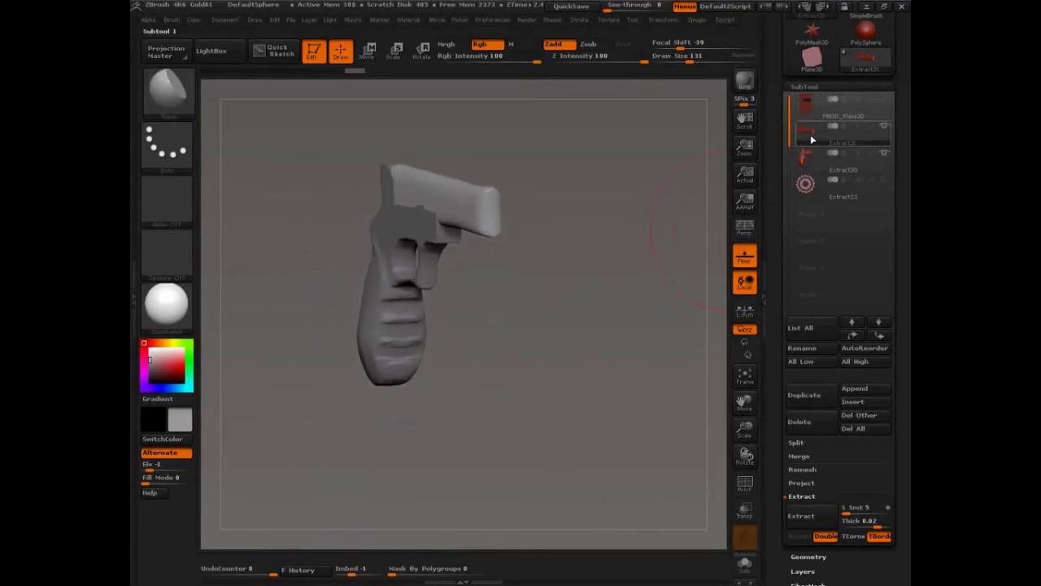
# - Convert the pistol's slide subtool to a ShadowBox
pyautogui.moveTo(812, 139)
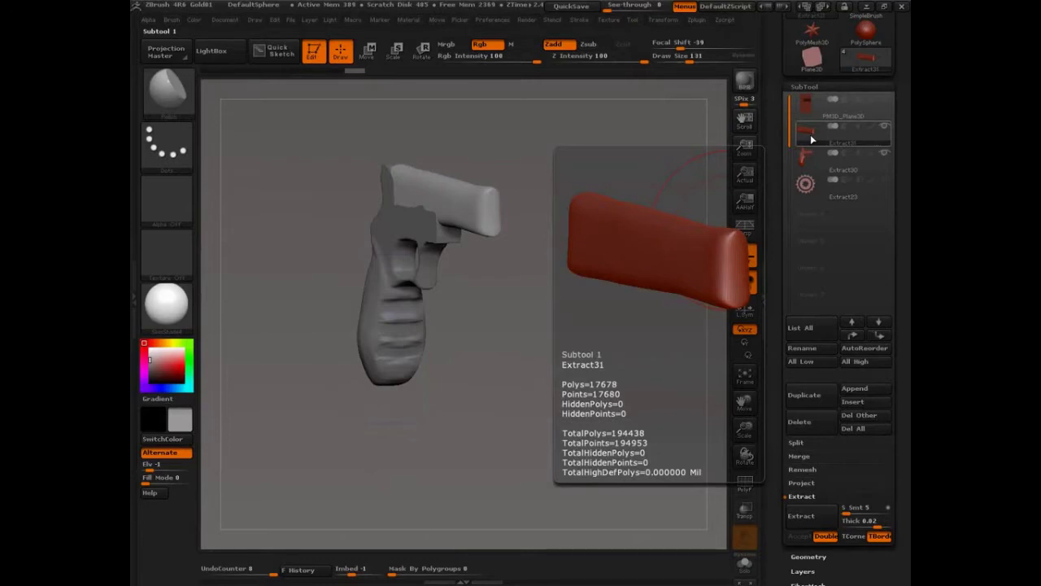
pyautogui.moveTo(777, 441); pyautogui.dragTo(778, 370)
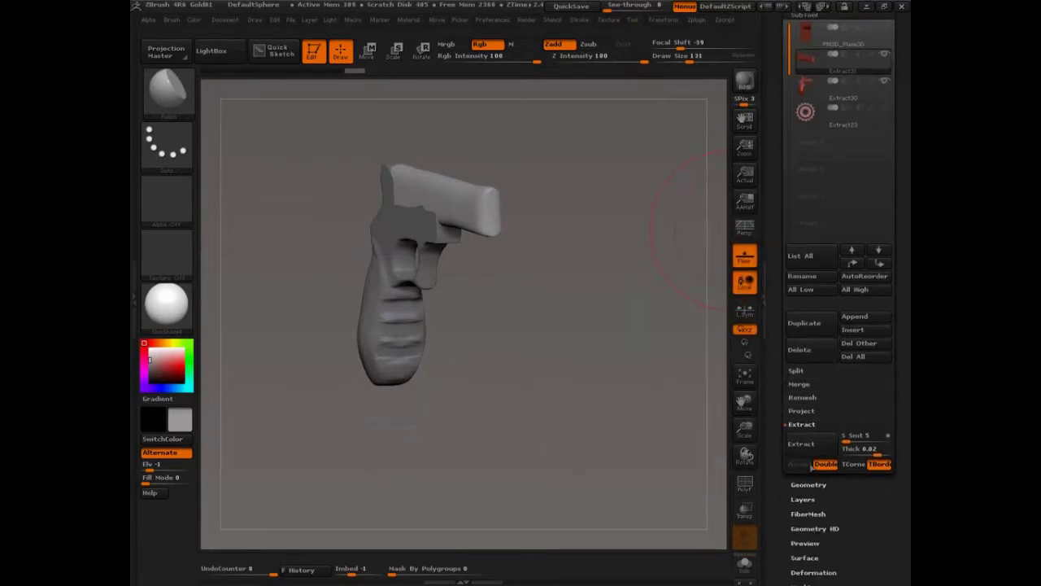
pyautogui.click(803, 425)
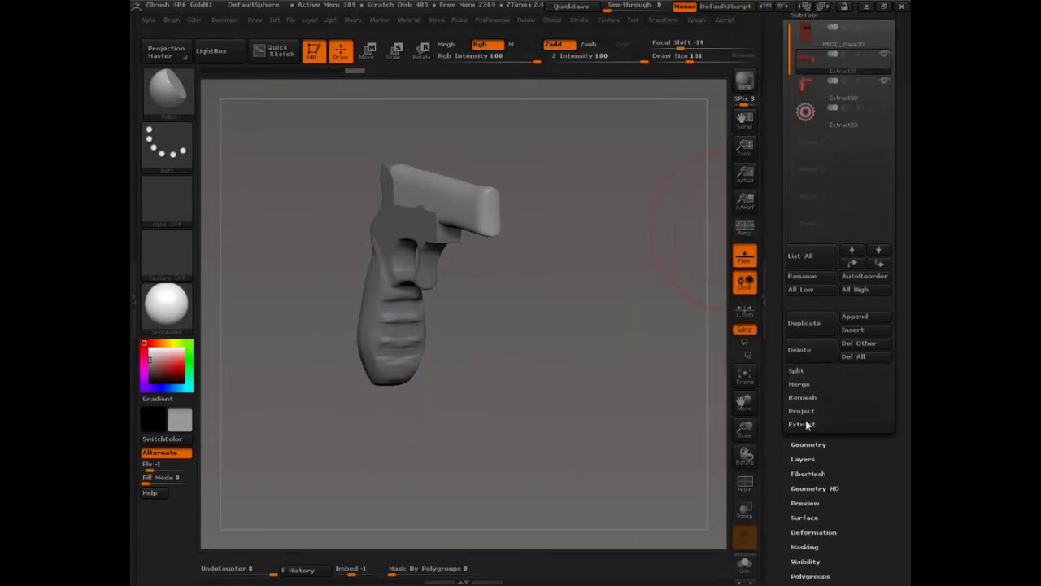
pyautogui.click(805, 14)
pyautogui.click(808, 29)
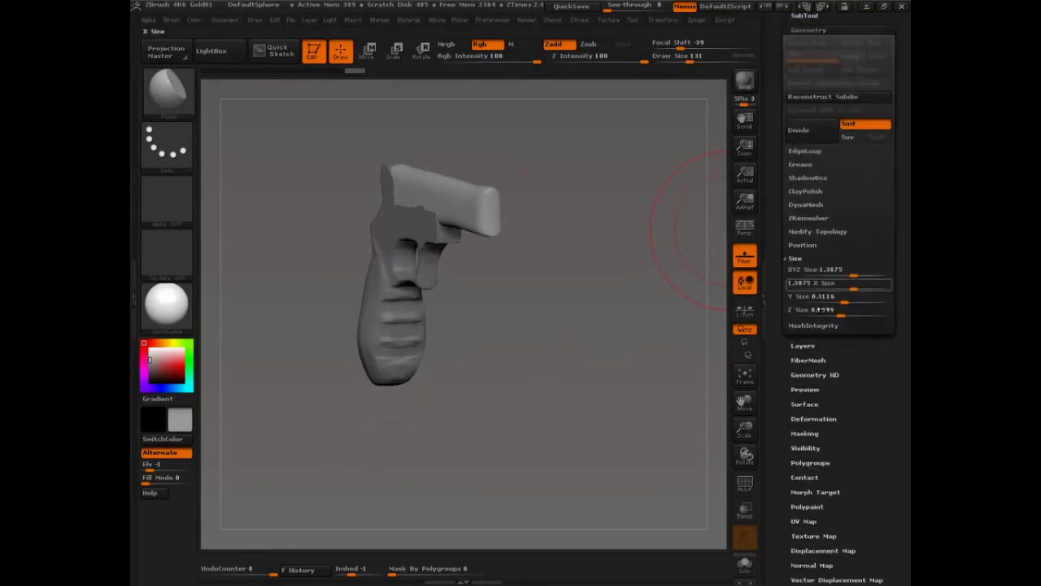
pyautogui.click(808, 177)
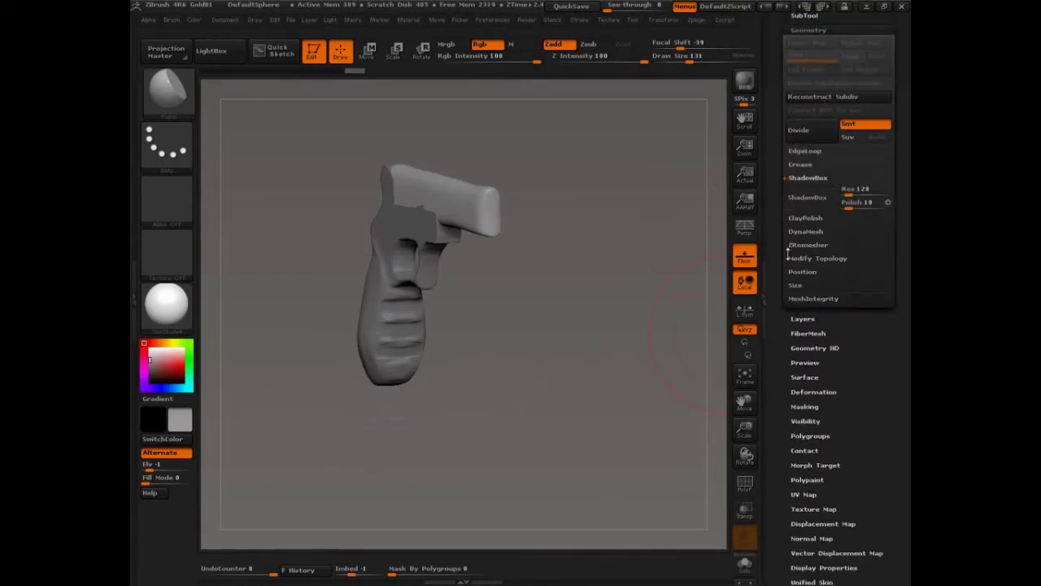
pyautogui.click(807, 197)
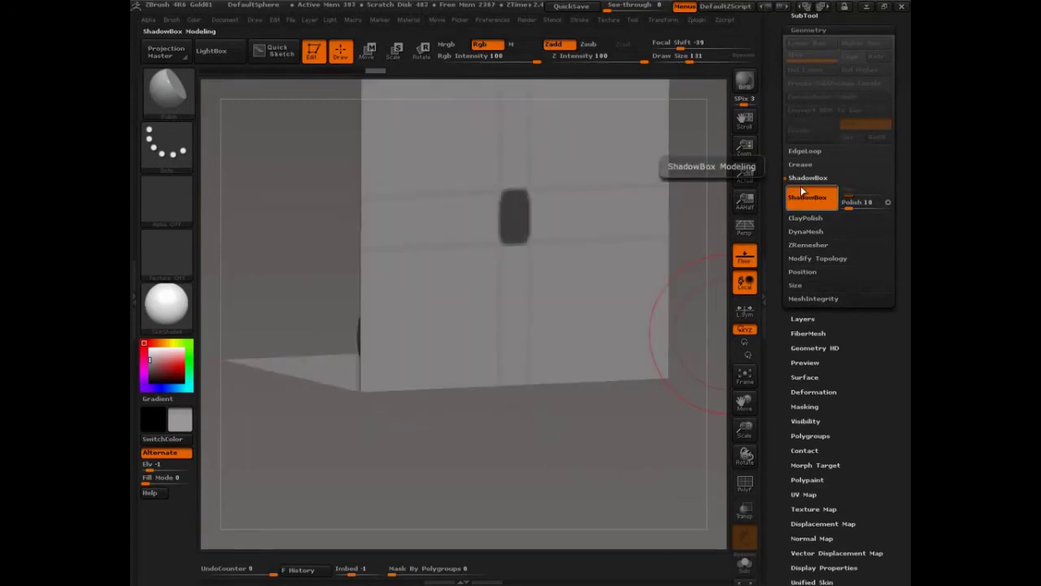
# - View the slide in perspective and examine how its outline projects onto the three ShadowBox planes
pyautogui.moveTo(700, 423)
pyautogui.mouseDown()
pyautogui.moveTo(593, 477)
pyautogui.moveTo(625, 469)
pyautogui.moveTo(640, 436)
pyautogui.moveTo(659, 447)
pyautogui.moveTo(615, 441)
pyautogui.moveTo(669, 443)
pyautogui.moveTo(691, 461)
pyautogui.moveTo(669, 485)
pyautogui.moveTo(672, 502)
pyautogui.moveTo(674, 391)
pyautogui.moveTo(658, 478)
pyautogui.mouseUp()
pyautogui.press('p')
pyautogui.hotkey('ctrl', 'shift')
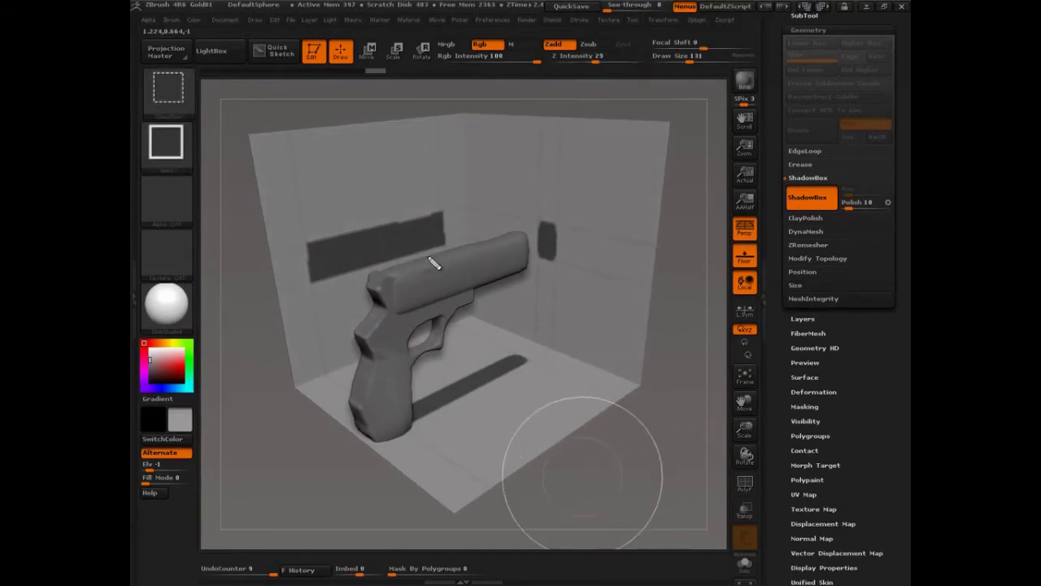
pyautogui.moveTo(382, 274)
pyautogui.keyDown('ctrl'); pyautogui.keyDown('shift'); pyautogui.mouseDown()
pyautogui.moveTo(534, 237)
pyautogui.moveTo(426, 302)
pyautogui.moveTo(378, 248)
pyautogui.mouseUp(); pyautogui.keyUp('shift'); pyautogui.keyUp('ctrl')
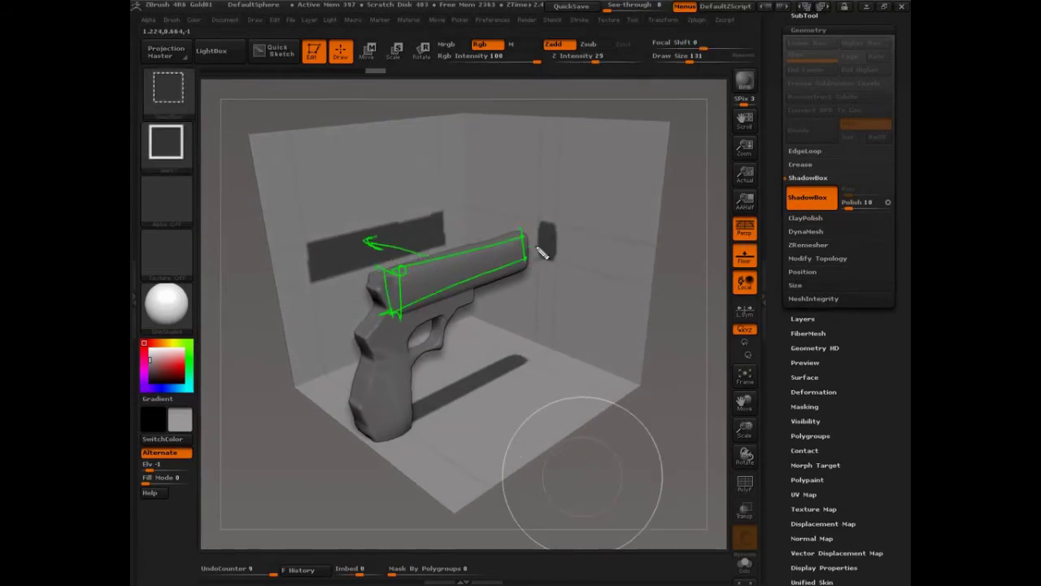
pyautogui.moveTo(537, 249); pyautogui.dragTo(550, 241)
pyautogui.moveTo(478, 288); pyautogui.dragTo(480, 358)
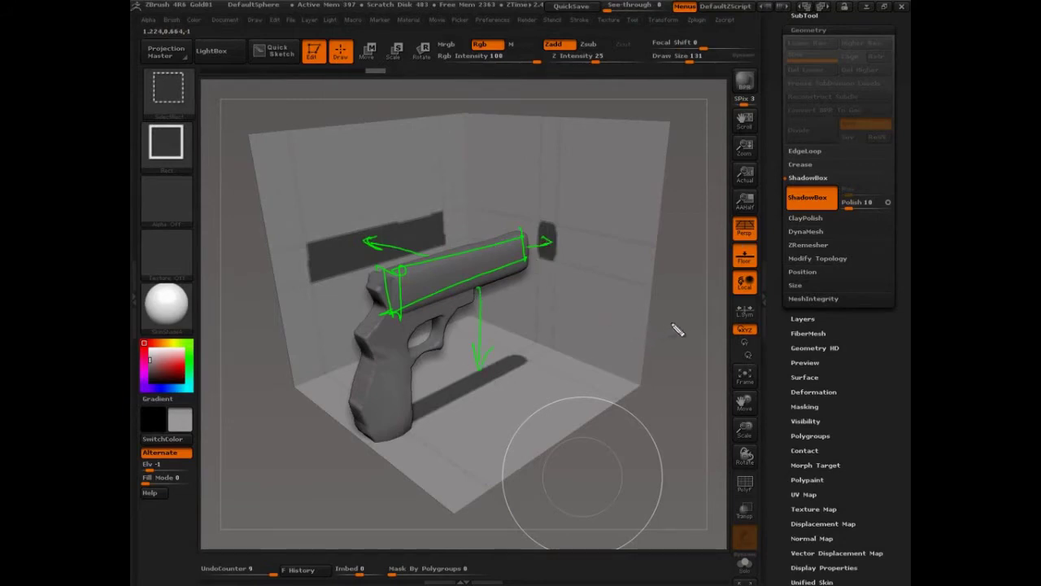
pyautogui.press('Escape')
# - Try clearing all masks from the ShadowBox planes and undo the clearing
pyautogui.keyDown('ctrl'); pyautogui.moveTo(685, 241); pyautogui.dragTo(685, 350); pyautogui.keyUp('ctrl')
pyautogui.moveTo(683, 427); pyautogui.dragTo(680, 437)
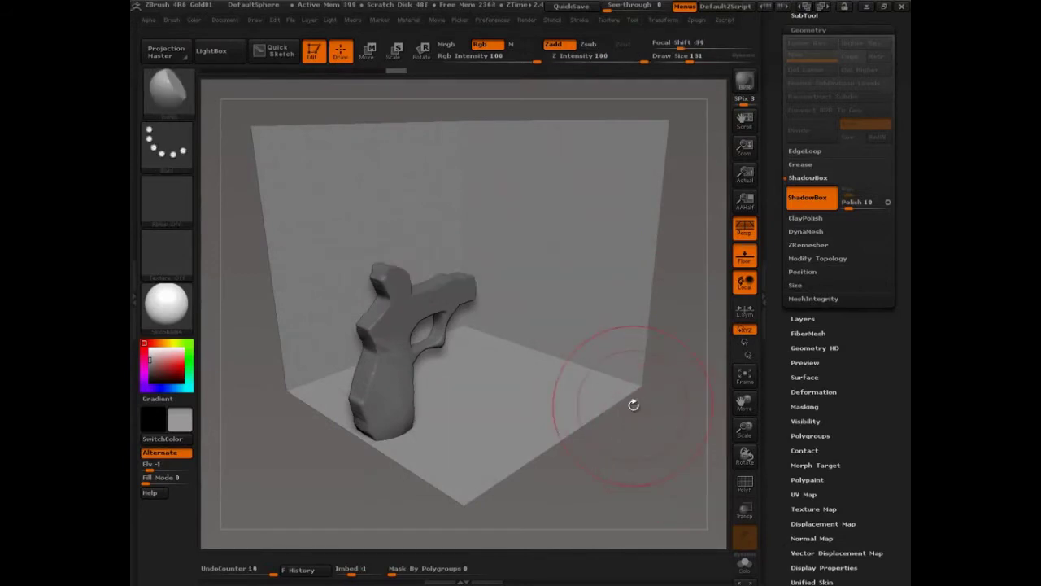
pyautogui.hotkey('ctrl', 'z')
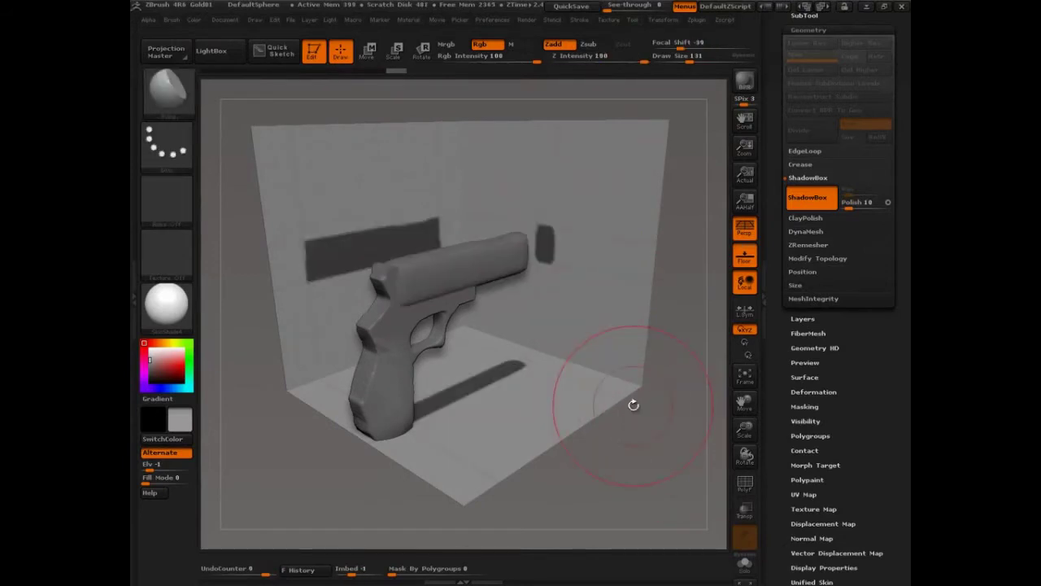
# - Inspect the slide's masks on the side, floor and back planes of the ShadowBox
pyautogui.moveTo(632, 458); pyautogui.dragTo(583, 458)
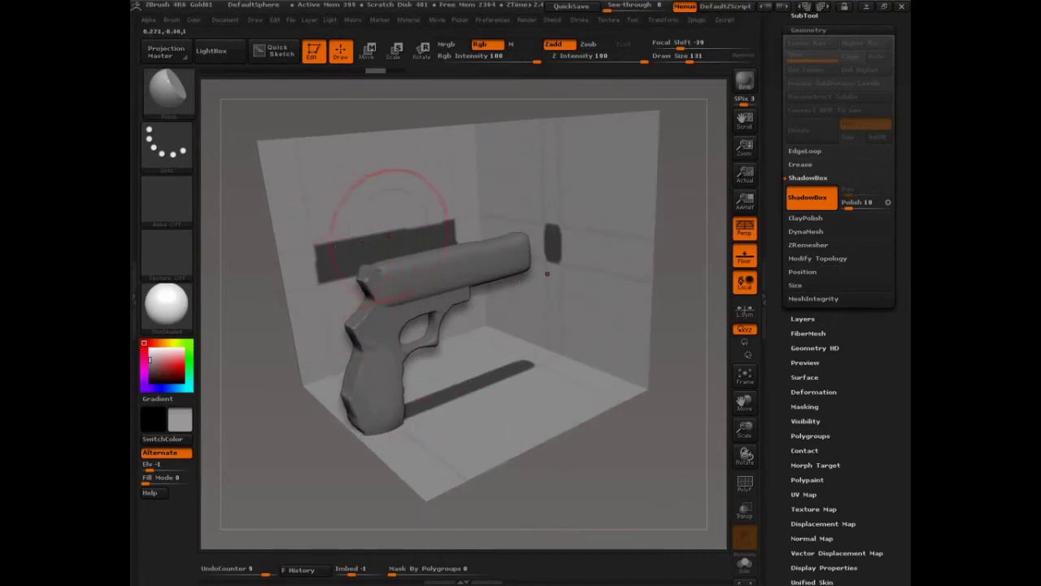
pyautogui.hotkey('ctrl', 'shift')
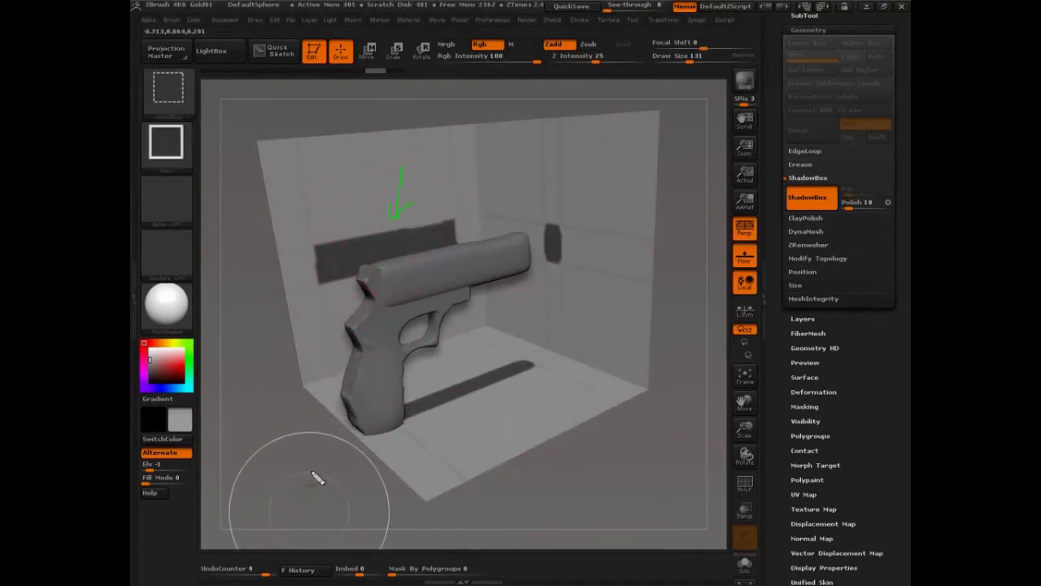
pyautogui.moveTo(470, 426); pyautogui.dragTo(470, 402)
pyautogui.moveTo(461, 413); pyautogui.dragTo(481, 411)
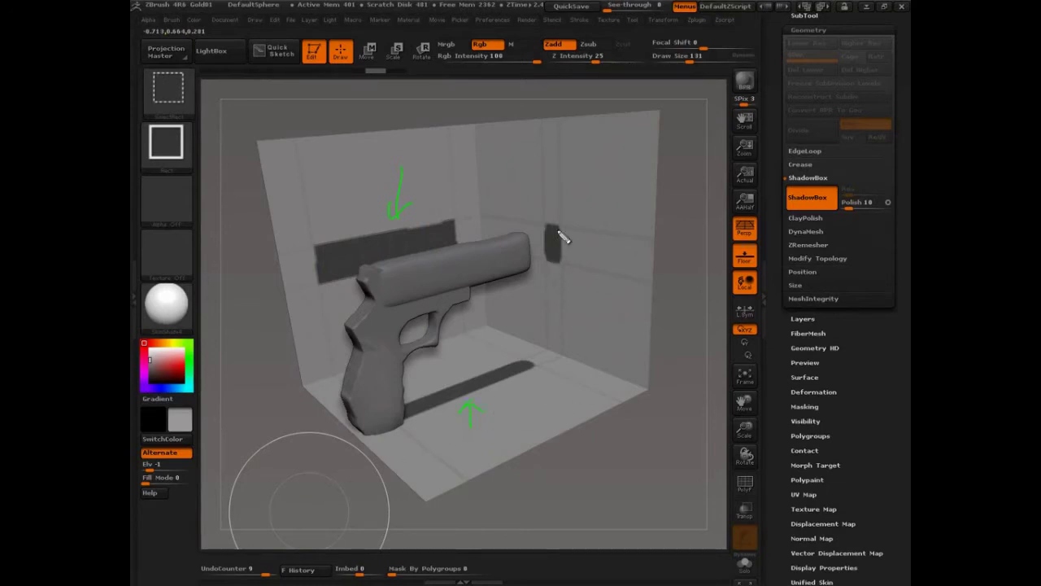
pyautogui.moveTo(564, 237)
pyautogui.mouseDown()
pyautogui.moveTo(569, 255)
pyautogui.moveTo(541, 255)
pyautogui.mouseUp()
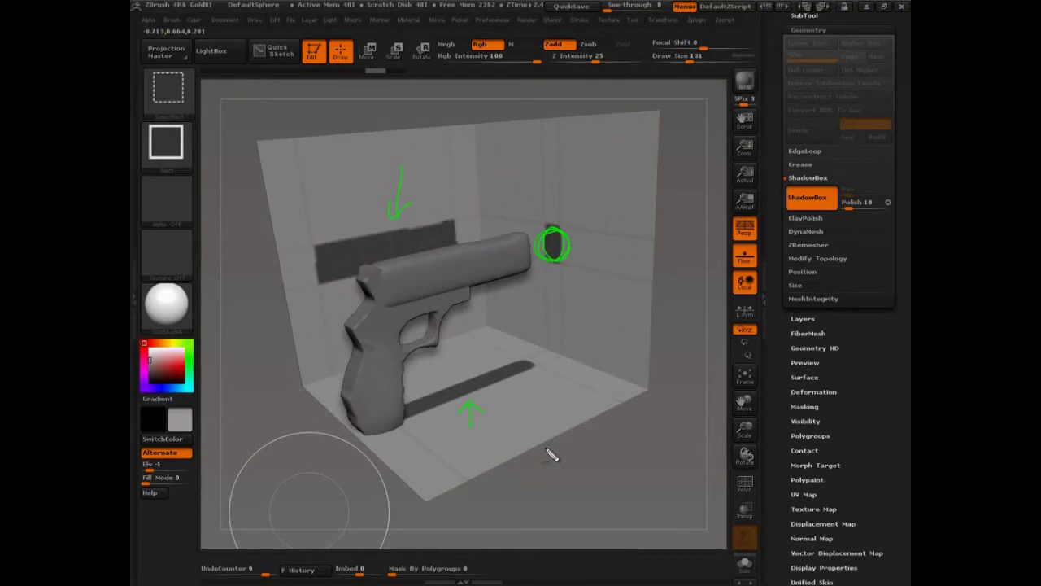
pyautogui.press('Escape')
# - Turn off perspective, face the ShadowBox's back plane squarely and set the Draw Size to 37
pyautogui.moveTo(623, 458)
pyautogui.mouseDown()
pyautogui.moveTo(642, 454)
pyautogui.moveTo(725, 286)
pyautogui.mouseUp()
pyautogui.click(745, 229)
pyautogui.moveTo(663, 442)
pyautogui.keyDown('shift'); pyautogui.mouseDown()
pyautogui.moveTo(656, 453)
pyautogui.moveTo(564, 460)
pyautogui.mouseUp(); pyautogui.keyUp('shift')
pyautogui.press('s')
pyautogui.moveTo(527, 304); pyautogui.dragTo(512, 302)
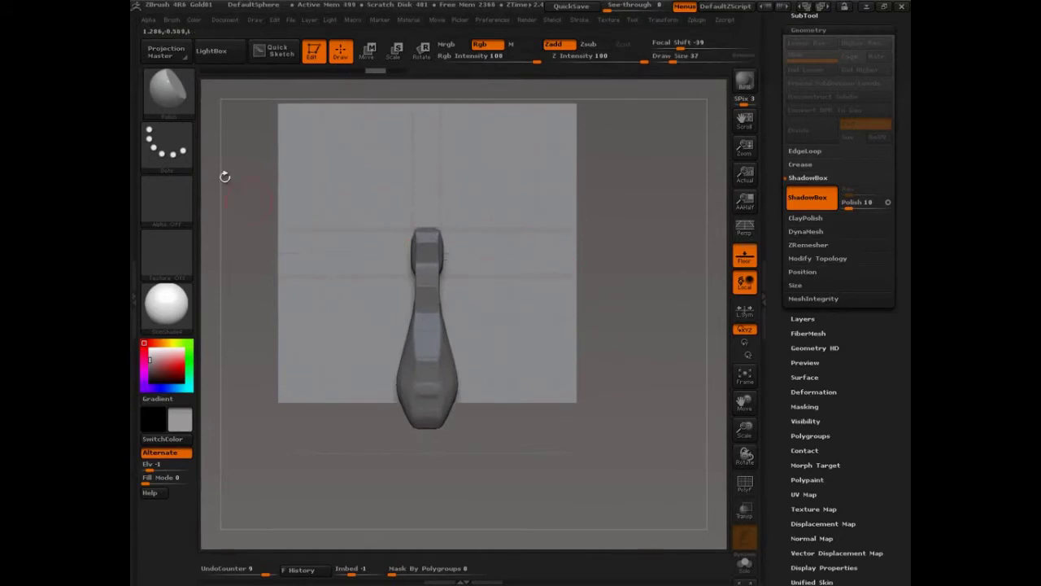
# - Choose the MaskCircle brush for masking and check the options of its circle stroke
pyautogui.press('ctrl')
pyautogui.keyDown('ctrl'); pyautogui.click(173, 106); pyautogui.keyUp('ctrl')
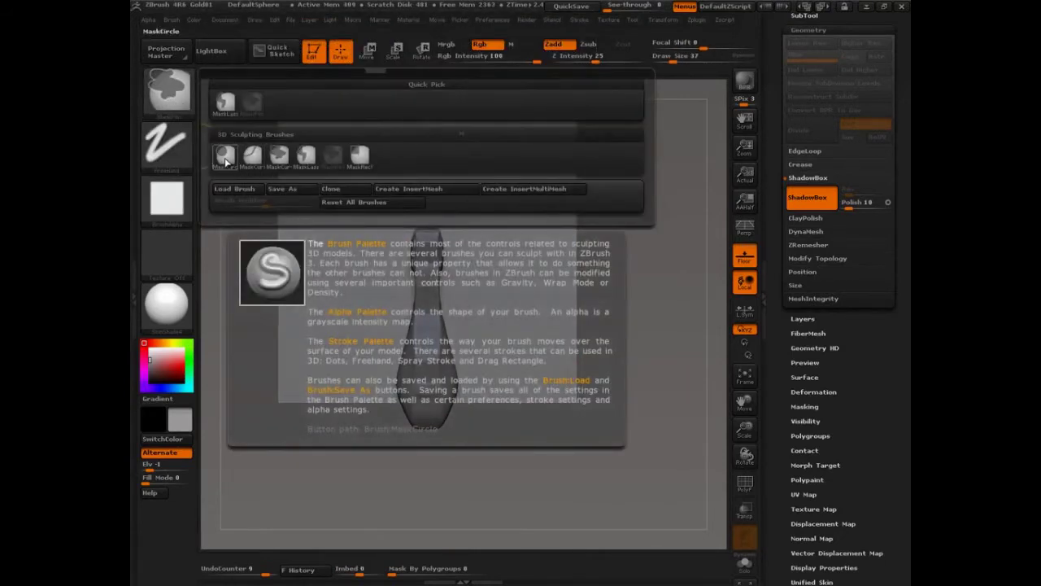
pyautogui.click(225, 157)
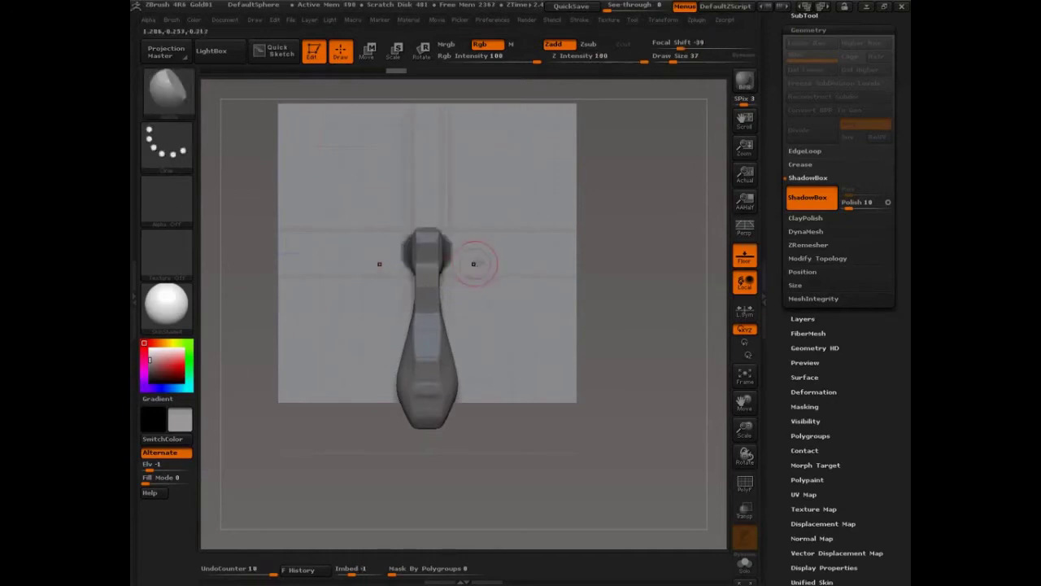
pyautogui.click(167, 145)
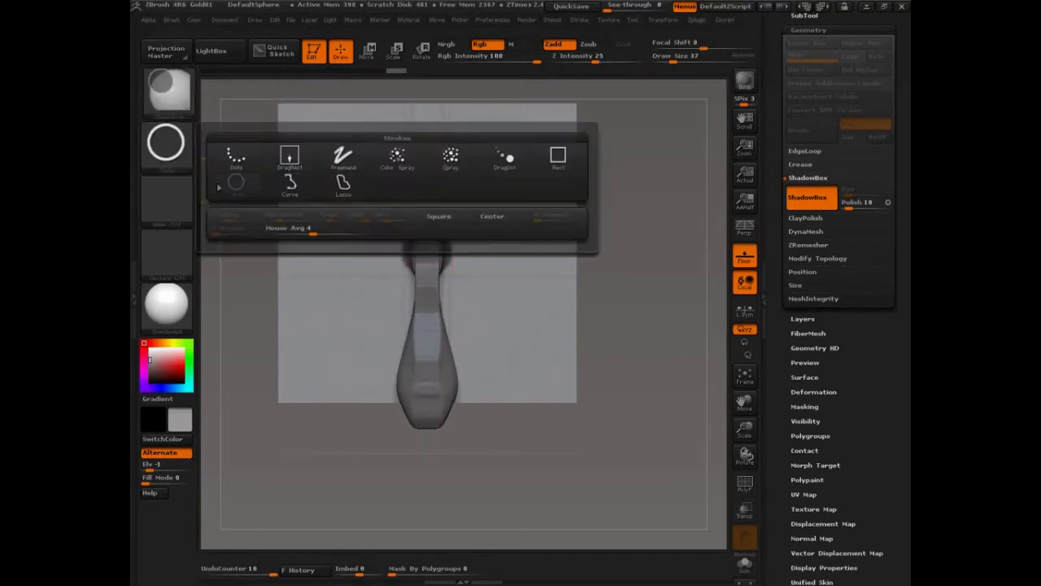
pyautogui.keyDown('ctrl'); pyautogui.keyDown('shift'); pyautogui.click(351, 184); pyautogui.keyUp('shift'); pyautogui.keyUp('ctrl')
pyautogui.moveTo(667, 319)
pyautogui.mouseDown()
pyautogui.moveTo(640, 323)
pyautogui.moveTo(659, 319)
pyautogui.moveTo(630, 309)
pyautogui.mouseUp()
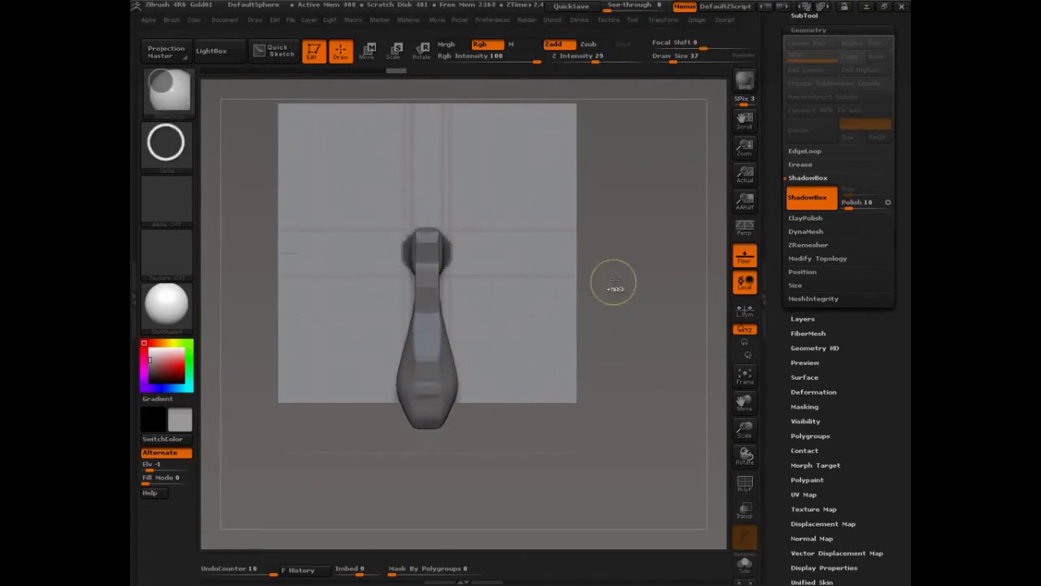
pyautogui.keyDown('ctrl'); pyautogui.moveTo(627, 274); pyautogui.dragTo(639, 288); pyautogui.keyUp('ctrl')
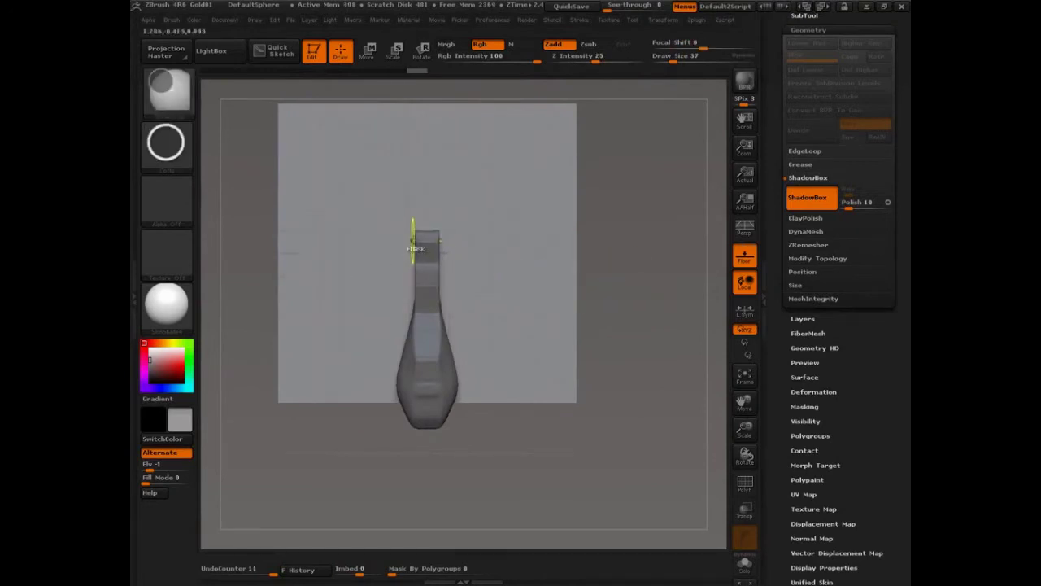
pyautogui.keyDown('ctrl'); pyautogui.click(413, 241); pyautogui.keyUp('ctrl')
pyautogui.hotkey('ctrl', 'z')
pyautogui.hotkey('ctrl', 'z')
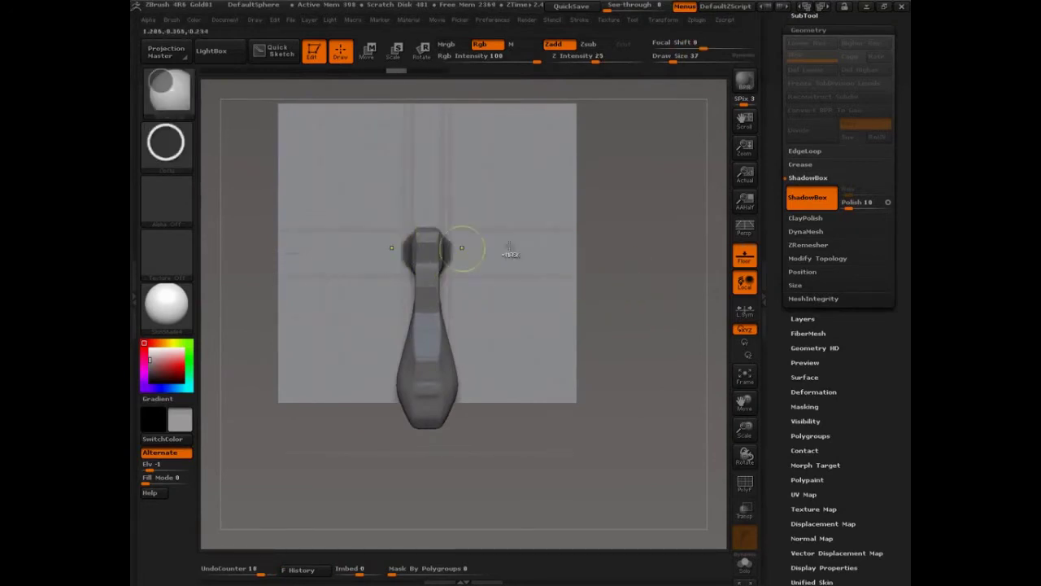
# - Erase the slide's mask from the ShadowBox's back plane and draw a circular mask centred on the slide in its place
pyautogui.keyDown('ctrl'); pyautogui.keyDown('alt'); pyautogui.moveTo(391, 193); pyautogui.dragTo(490, 317); pyautogui.keyUp('alt'); pyautogui.keyUp('ctrl')
pyautogui.moveTo(682, 314)
pyautogui.mouseDown()
pyautogui.moveTo(639, 317)
pyautogui.moveTo(625, 294)
pyautogui.mouseUp()
pyautogui.press('ctrl')
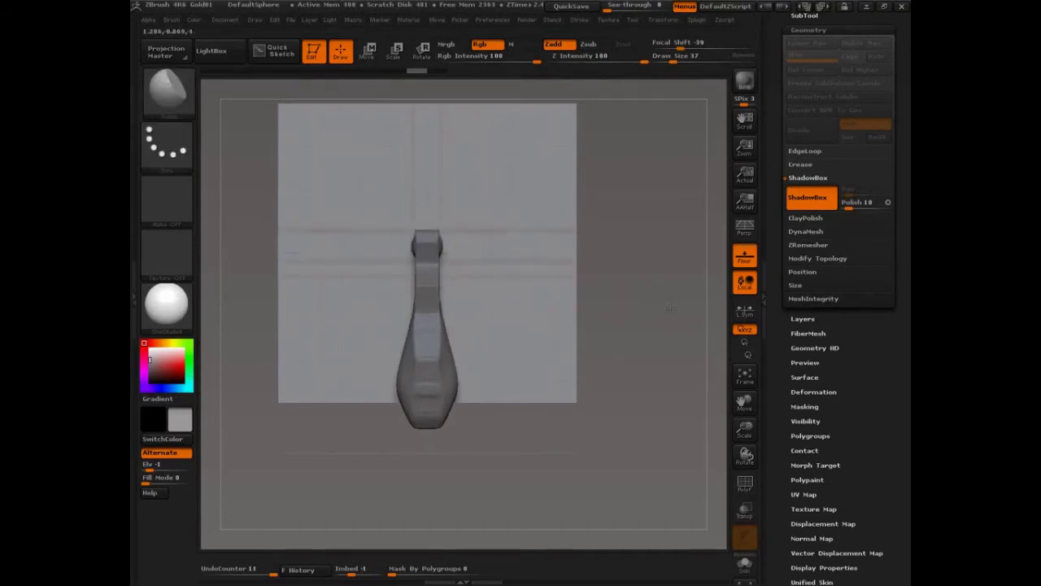
pyautogui.moveTo(633, 300)
pyautogui.mouseDown()
pyautogui.moveTo(646, 314)
pyautogui.moveTo(658, 399)
pyautogui.moveTo(619, 419)
pyautogui.moveTo(626, 393)
pyautogui.moveTo(616, 258)
pyautogui.mouseUp()
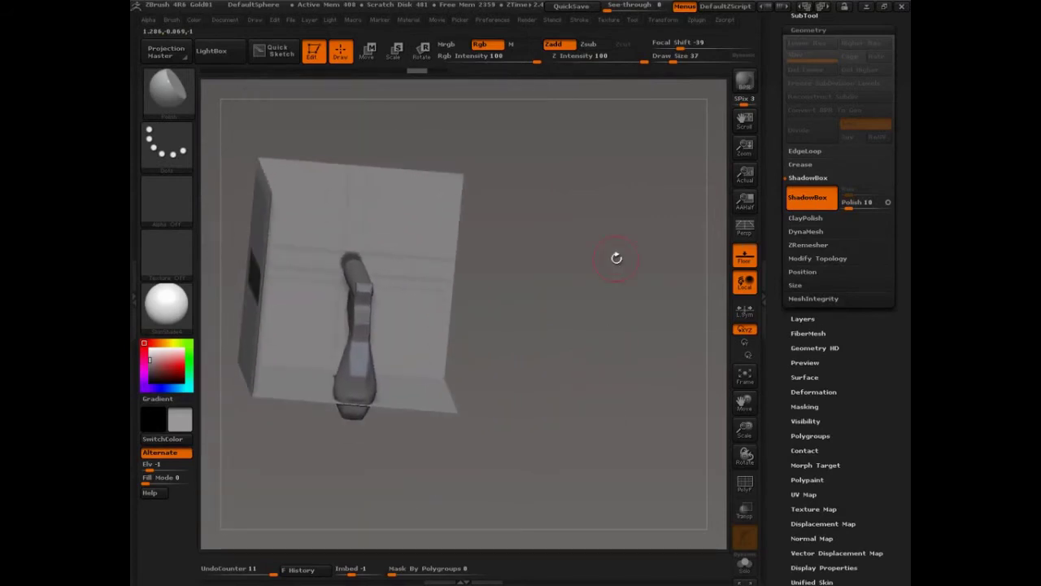
pyautogui.moveTo(549, 424)
pyautogui.keyDown('shift'); pyautogui.mouseDown()
pyautogui.moveTo(560, 390)
pyautogui.moveTo(597, 392)
pyautogui.moveTo(631, 365)
pyautogui.moveTo(611, 340)
pyautogui.mouseUp(); pyautogui.keyUp('shift')
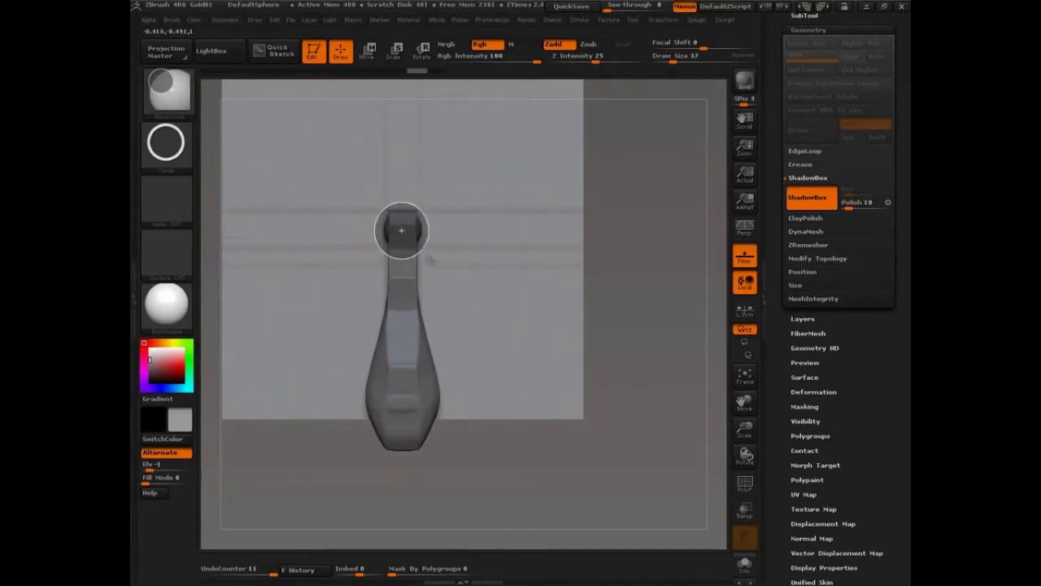
pyautogui.keyDown('ctrl'); pyautogui.moveTo(431, 260); pyautogui.dragTo(434, 262); pyautogui.keyUp('ctrl')
# - Examine how the circular back-plane mask and the narrow floor mask together shape the slide's width
pyautogui.moveTo(682, 306)
pyautogui.mouseDown()
pyautogui.moveTo(619, 298)
pyautogui.moveTo(687, 388)
pyautogui.moveTo(610, 419)
pyautogui.moveTo(621, 431)
pyautogui.moveTo(640, 415)
pyautogui.mouseUp()
pyautogui.keyDown('ctrl'); pyautogui.keyDown('shift'); pyautogui.moveTo(372, 351); pyautogui.dragTo(440, 180); pyautogui.keyUp('shift'); pyautogui.keyUp('ctrl')
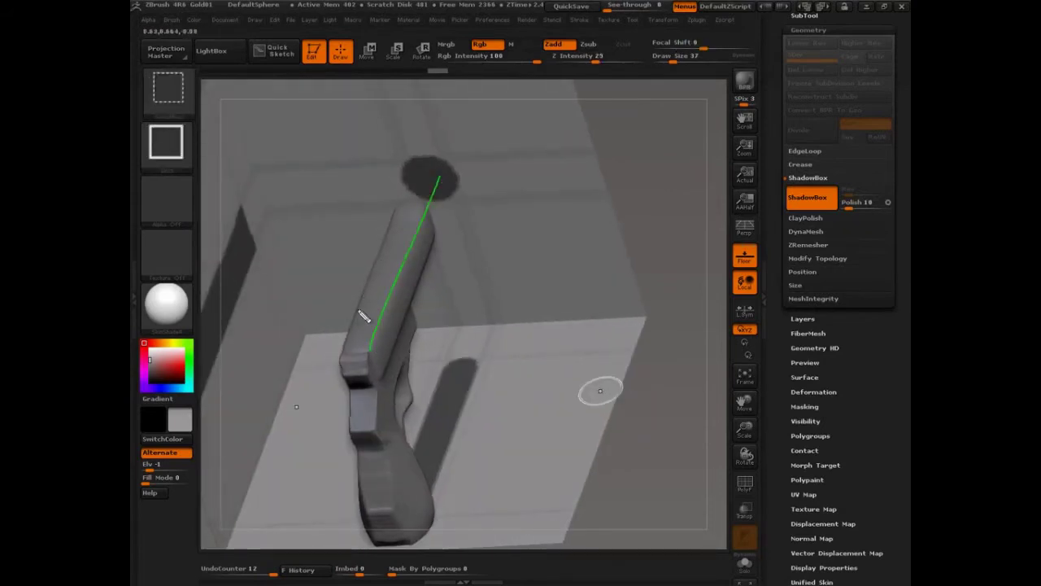
pyautogui.keyDown('ctrl'); pyautogui.keyDown('shift'); pyautogui.moveTo(349, 345); pyautogui.dragTo(409, 181); pyautogui.keyUp('shift'); pyautogui.keyUp('ctrl')
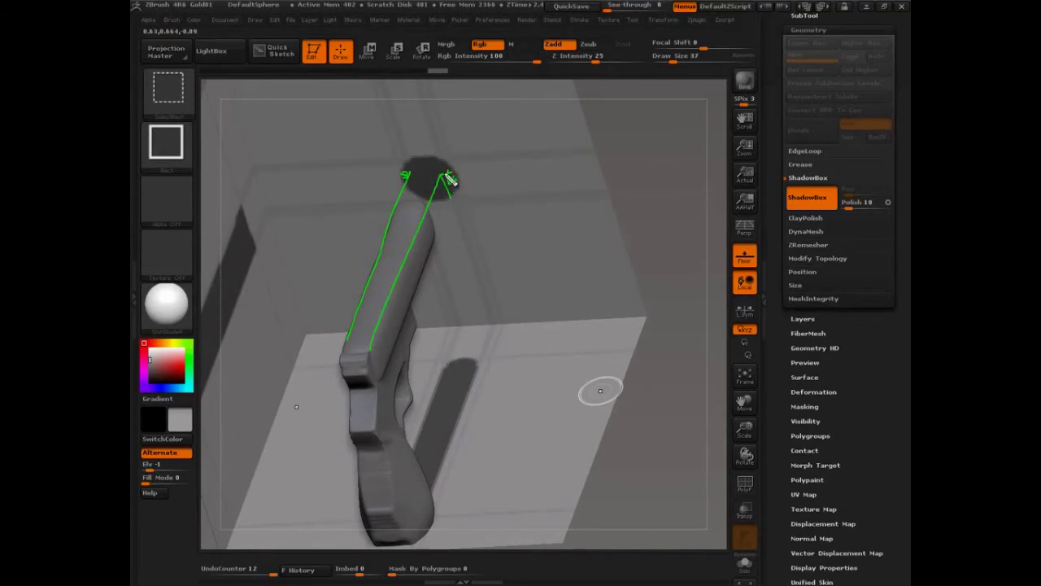
pyautogui.moveTo(450, 180)
pyautogui.keyDown('ctrl'); pyautogui.keyDown('shift'); pyautogui.mouseDown()
pyautogui.moveTo(497, 329)
pyautogui.moveTo(444, 496)
pyautogui.moveTo(463, 447)
pyautogui.mouseUp(); pyautogui.keyUp('shift'); pyautogui.keyUp('ctrl')
pyautogui.moveTo(479, 402)
pyautogui.keyDown('ctrl'); pyautogui.keyDown('shift'); pyautogui.mouseDown()
pyautogui.moveTo(482, 366)
pyautogui.moveTo(458, 484)
pyautogui.mouseUp(); pyautogui.keyUp('shift'); pyautogui.keyUp('ctrl')
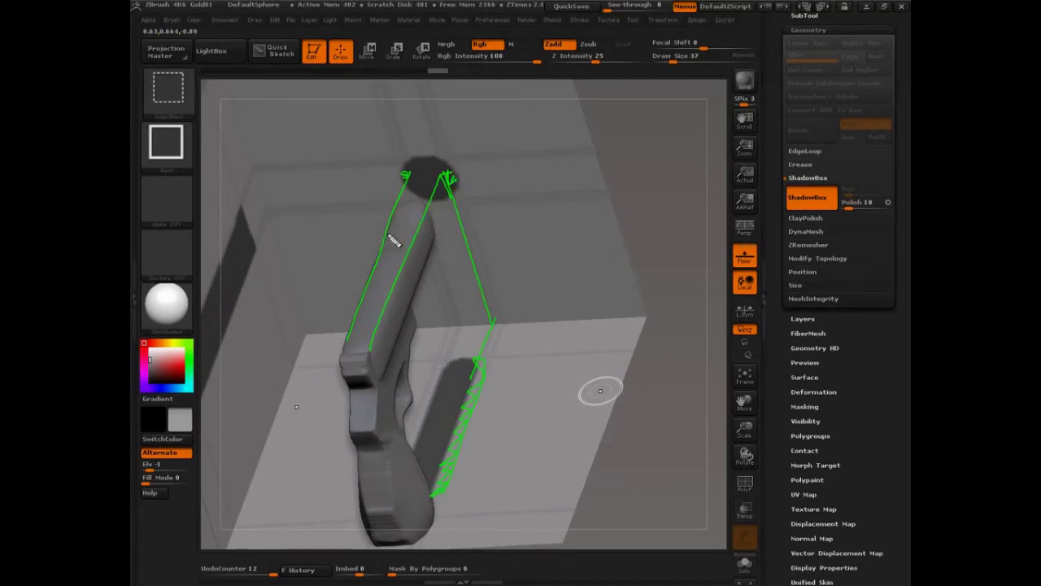
pyautogui.moveTo(411, 259); pyautogui.dragTo(402, 291)
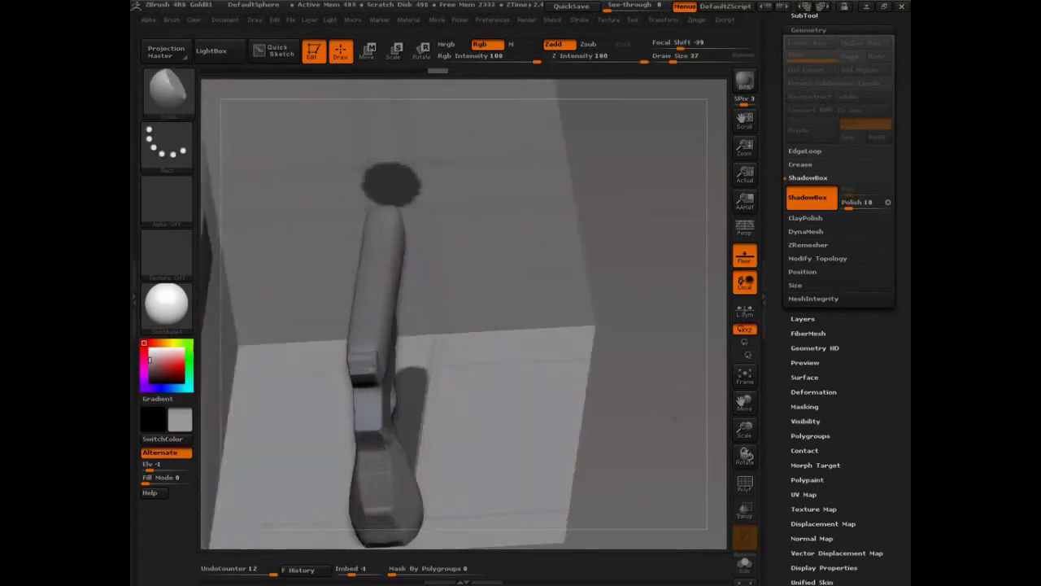
# - Erase the slide's mask from the ShadowBox's floor plane
pyautogui.moveTo(673, 417)
pyautogui.mouseDown()
pyautogui.moveTo(576, 232)
pyautogui.moveTo(632, 260)
pyautogui.moveTo(643, 348)
pyautogui.moveTo(679, 277)
pyautogui.mouseUp()
pyautogui.press('ctrl')
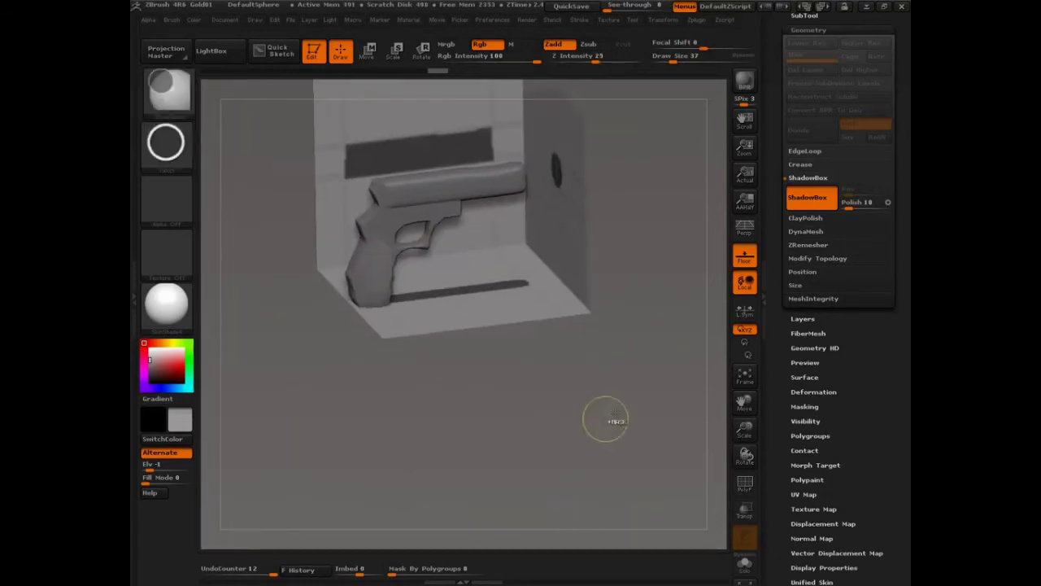
pyautogui.moveTo(620, 433)
pyautogui.keyDown('ctrl'); pyautogui.mouseDown()
pyautogui.moveTo(516, 383)
pyautogui.moveTo(376, 274)
pyautogui.moveTo(307, 263)
pyautogui.moveTo(273, 277)
pyautogui.mouseUp(); pyautogui.keyUp('ctrl')
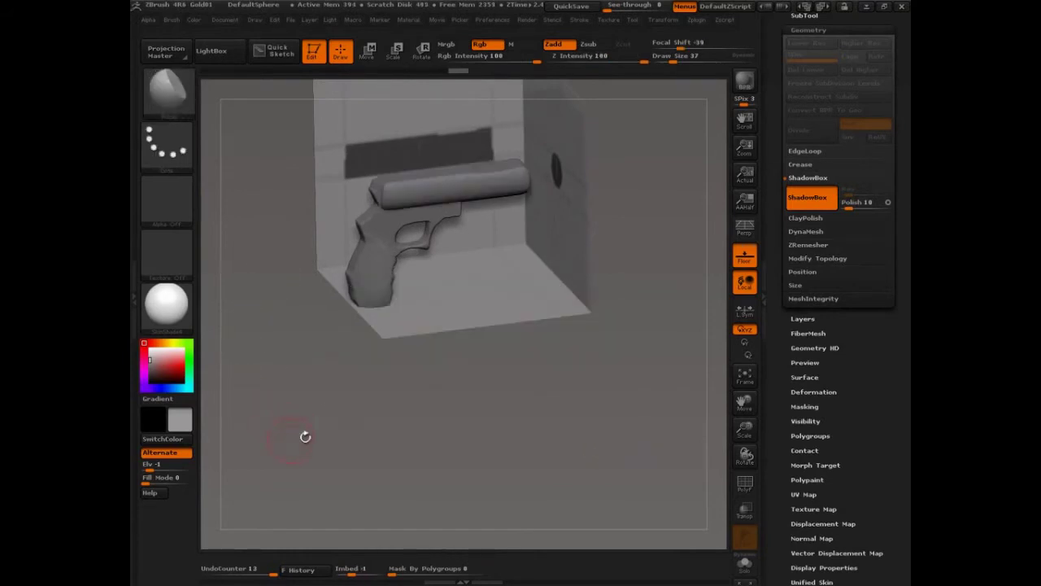
# - Inspect how the side and back plane masks form the rounded barrel without a floor mask
pyautogui.moveTo(431, 418)
pyautogui.keyDown('alt'); pyautogui.mouseDown()
pyautogui.moveTo(528, 419)
pyautogui.moveTo(442, 469)
pyautogui.mouseUp(); pyautogui.keyUp('alt')
pyautogui.hotkey('ctrl', 'shift')
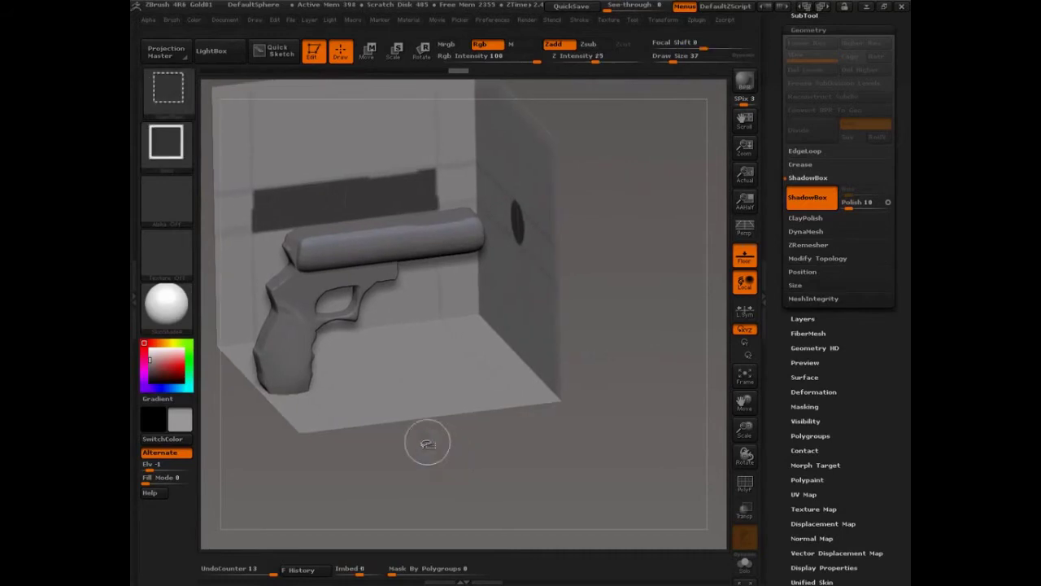
pyautogui.keyDown('ctrl'); pyautogui.moveTo(353, 187); pyautogui.dragTo(411, 234); pyautogui.keyUp('ctrl')
pyautogui.moveTo(529, 230); pyautogui.dragTo(468, 232)
pyautogui.moveTo(515, 358); pyautogui.dragTo(316, 387)
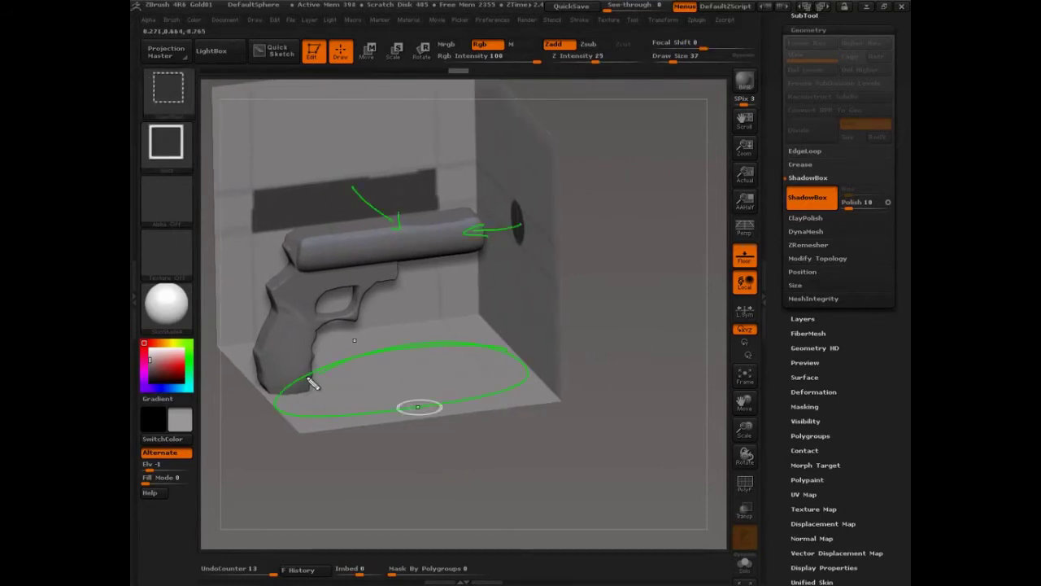
pyautogui.press('Escape')
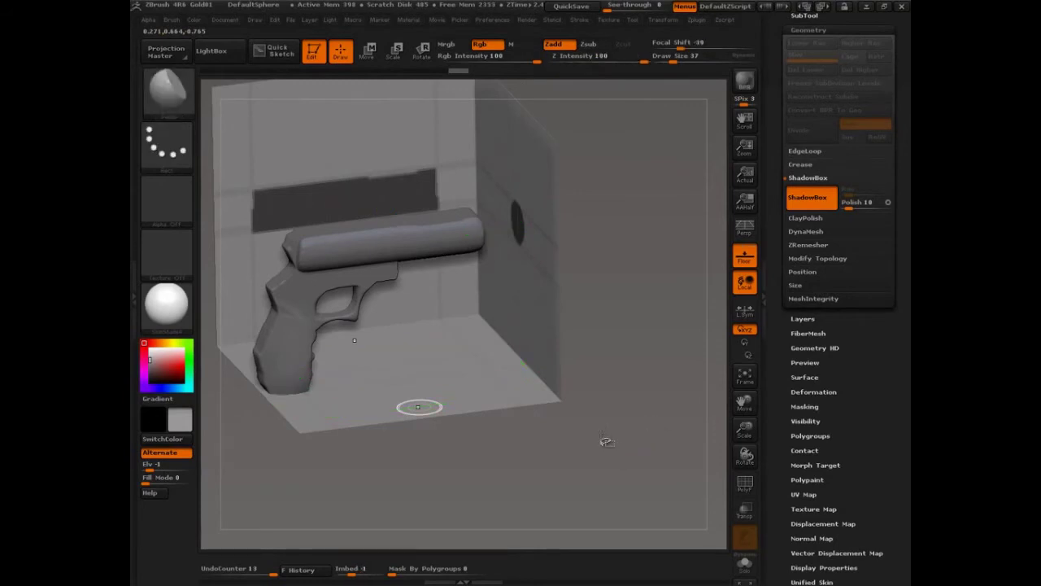
pyautogui.moveTo(606, 442); pyautogui.dragTo(632, 396)
pyautogui.keyDown('alt'); pyautogui.moveTo(550, 314); pyautogui.dragTo(560, 360); pyautogui.keyUp('alt')
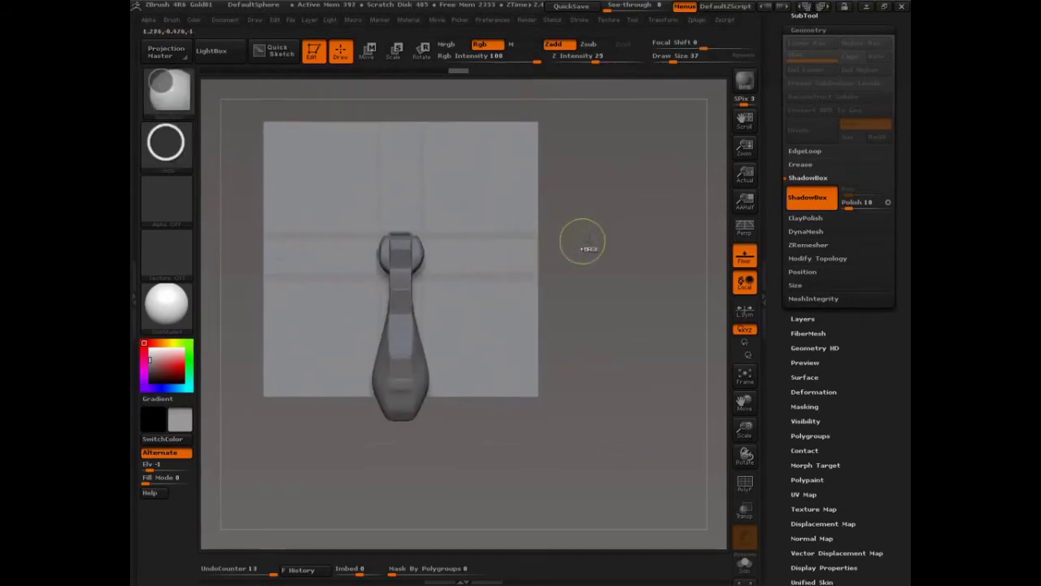
# - Clear the larger circular mask from the ShadowBox's back plane and draw a smaller circular mask centred on the slide
pyautogui.moveTo(489, 165)
pyautogui.keyDown('ctrl'); pyautogui.mouseDown()
pyautogui.moveTo(407, 314)
pyautogui.moveTo(333, 328)
pyautogui.mouseUp(); pyautogui.keyUp('ctrl')
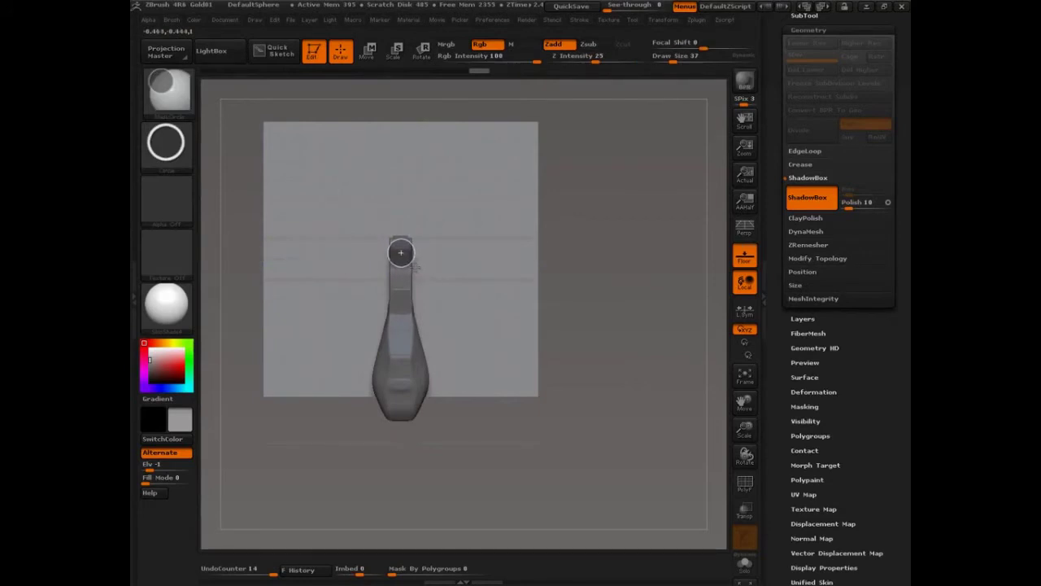
pyautogui.keyDown('ctrl'); pyautogui.moveTo(414, 267); pyautogui.dragTo(413, 267); pyautogui.keyUp('ctrl')
pyautogui.moveTo(621, 290); pyautogui.dragTo(628, 416)
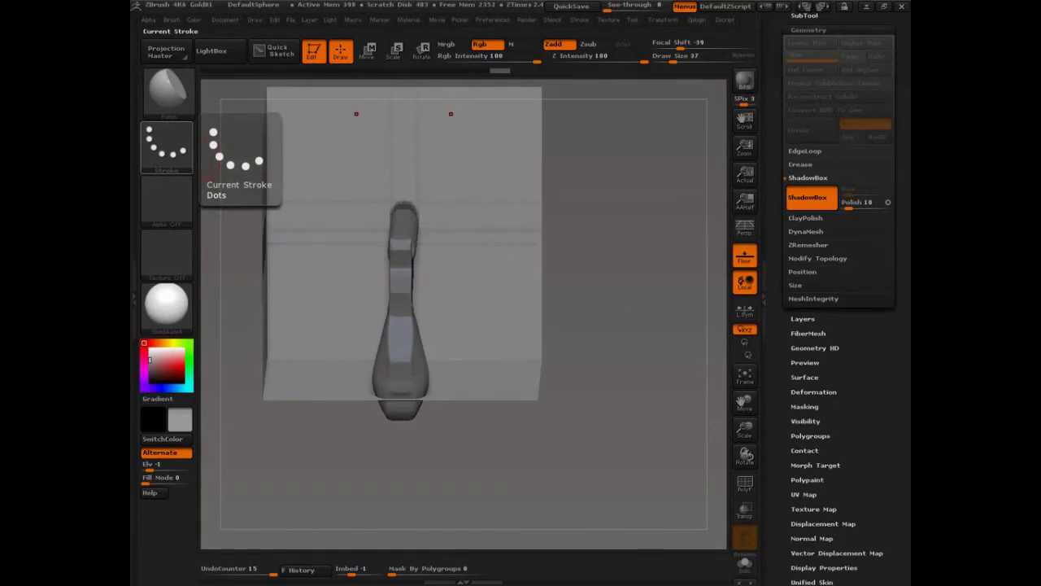
pyautogui.moveTo(647, 335)
pyautogui.mouseDown()
pyautogui.moveTo(674, 336)
pyautogui.moveTo(643, 390)
pyautogui.moveTo(658, 365)
pyautogui.moveTo(685, 434)
pyautogui.moveTo(676, 346)
pyautogui.moveTo(645, 358)
pyautogui.mouseUp()
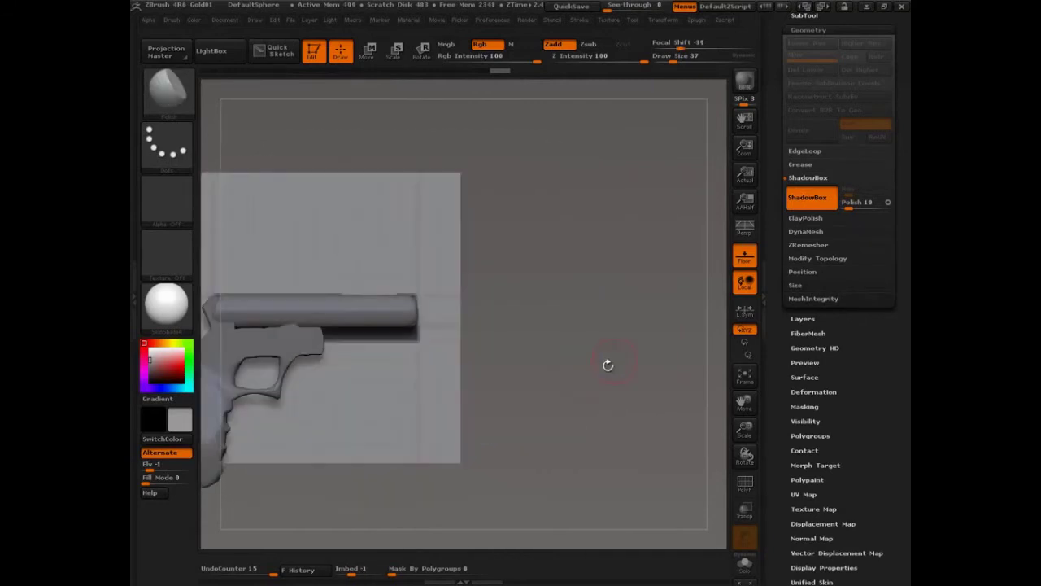
# - Draw a large circular mask on the ShadowBox's side plane and a circular mask around the slide on the back plane
pyautogui.keyDown('alt'); pyautogui.moveTo(608, 366); pyautogui.dragTo(518, 328); pyautogui.keyUp('alt')
pyautogui.moveTo(279, 174)
pyautogui.keyDown('ctrl'); pyautogui.mouseDown()
pyautogui.moveTo(300, 239)
pyautogui.moveTo(491, 381)
pyautogui.mouseUp(); pyautogui.keyUp('ctrl')
pyautogui.keyDown('ctrl'); pyautogui.click(383, 278); pyautogui.keyUp('ctrl')
pyautogui.moveTo(593, 365)
pyautogui.mouseDown()
pyautogui.moveTo(686, 391)
pyautogui.moveTo(583, 418)
pyautogui.moveTo(720, 418)
pyautogui.mouseUp()
pyautogui.moveTo(370, 311)
pyautogui.keyDown('ctrl'); pyautogui.mouseDown()
pyautogui.moveTo(296, 195)
pyautogui.moveTo(404, 327)
pyautogui.mouseUp(); pyautogui.keyUp('ctrl')
pyautogui.moveTo(577, 452)
pyautogui.mouseDown()
pyautogui.moveTo(657, 466)
pyautogui.moveTo(493, 431)
pyautogui.mouseUp()
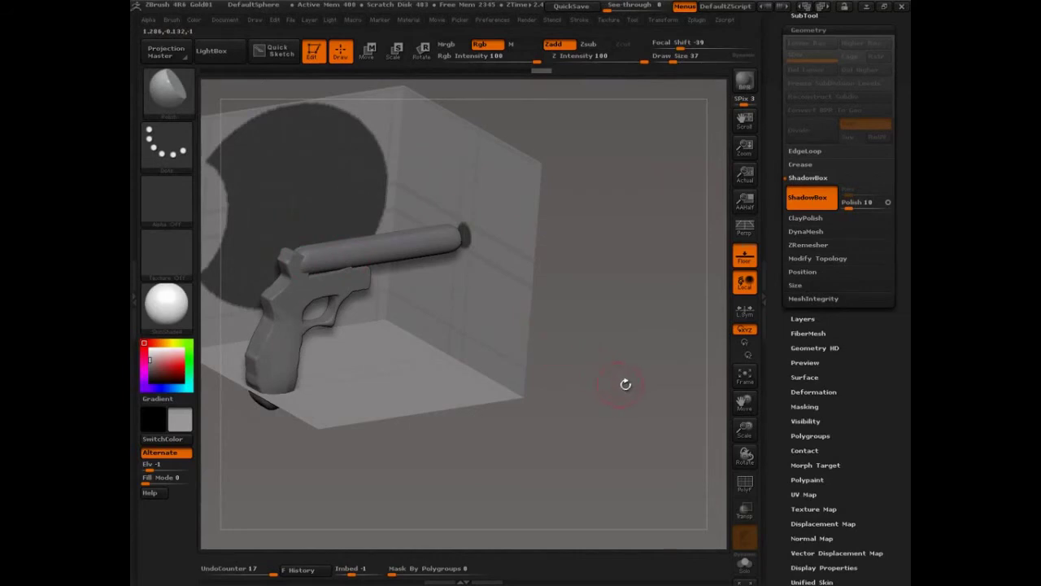
pyautogui.moveTo(626, 384)
pyautogui.mouseDown()
pyautogui.moveTo(600, 366)
pyautogui.moveTo(653, 390)
pyautogui.moveTo(648, 399)
pyautogui.moveTo(620, 379)
pyautogui.mouseUp()
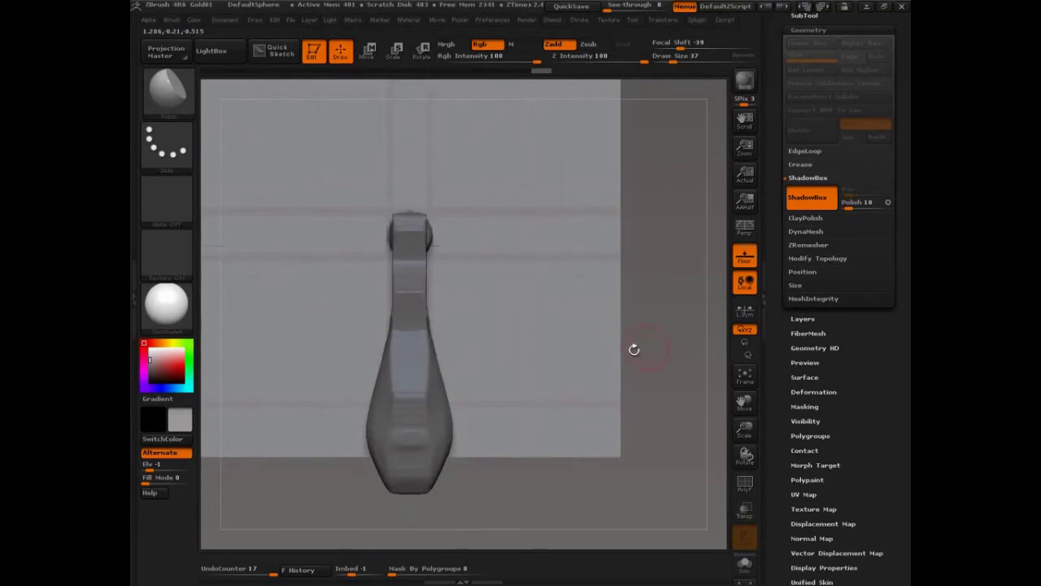
# - Erase a small circle from the centre of the barrel's back-plane mask to hollow the barrel, and turn ShadowBox off
pyautogui.hotkey('ctrl', 'shift')
pyautogui.press('ctrl')
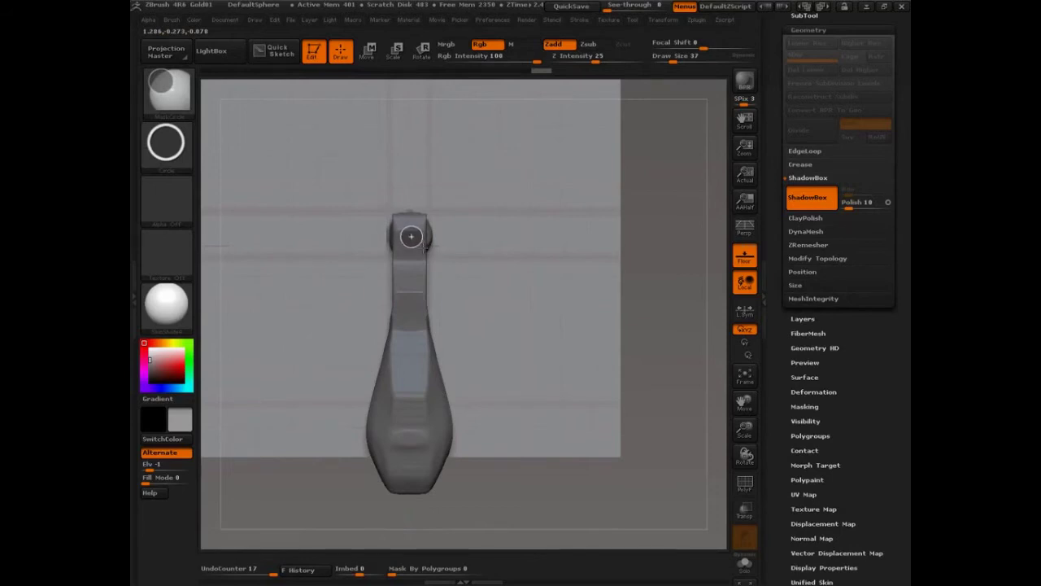
pyautogui.keyDown('ctrl'); pyautogui.keyDown('alt'); pyautogui.moveTo(422, 248); pyautogui.dragTo(426, 248); pyautogui.keyUp('alt'); pyautogui.keyUp('ctrl')
pyautogui.moveTo(676, 271)
pyautogui.mouseDown()
pyautogui.moveTo(656, 297)
pyautogui.moveTo(599, 309)
pyautogui.moveTo(693, 254)
pyautogui.mouseUp()
pyautogui.click(805, 198)
# - Clip the barrel's bore and its outer edge into clean circles at the muzzle with the ClipCircle brush
pyautogui.moveTo(639, 304); pyautogui.dragTo(532, 296)
pyautogui.hotkey('ctrl', 'shift')
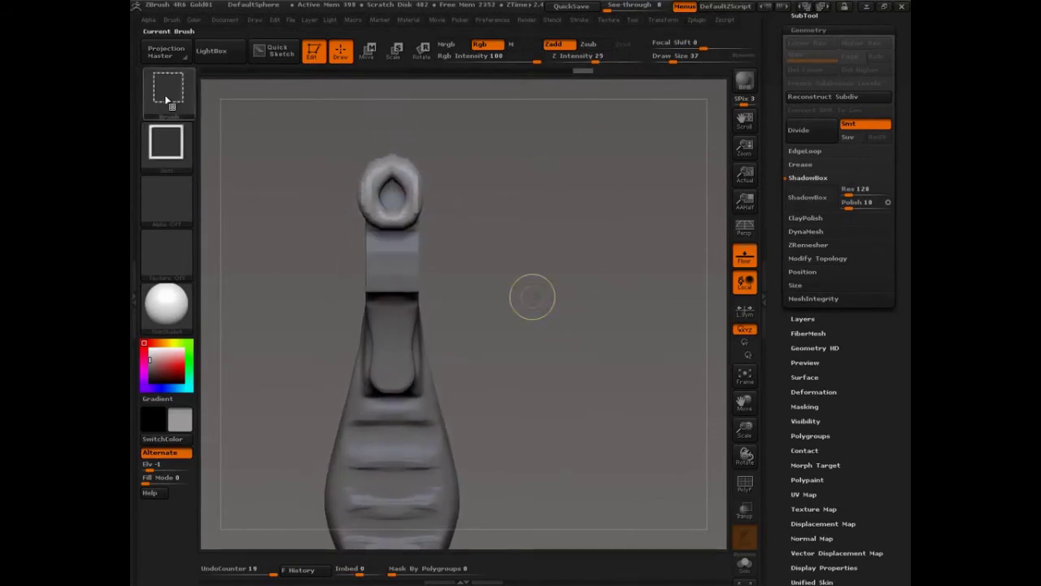
pyautogui.press('b')
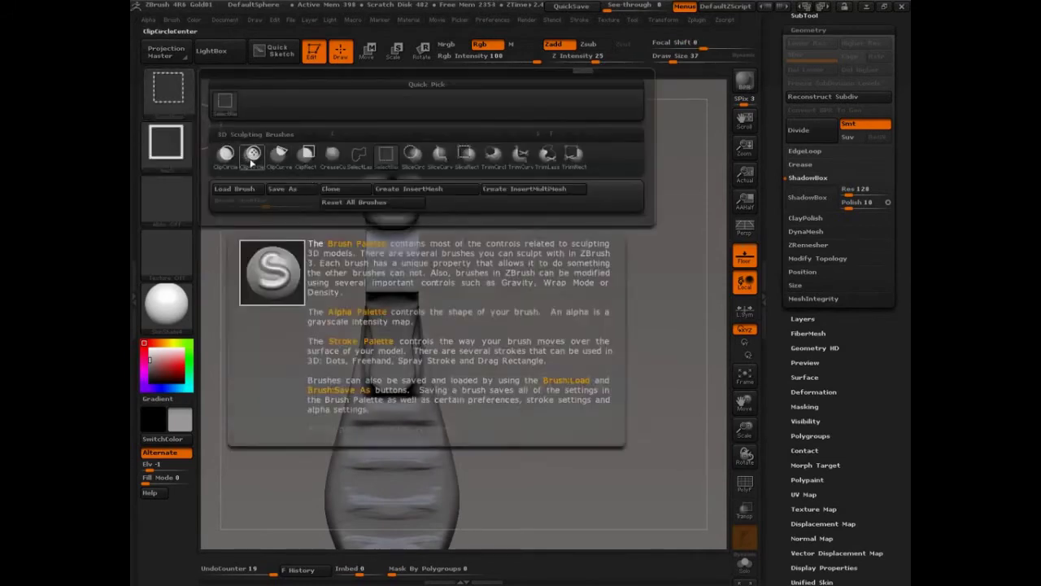
pyautogui.click(228, 160)
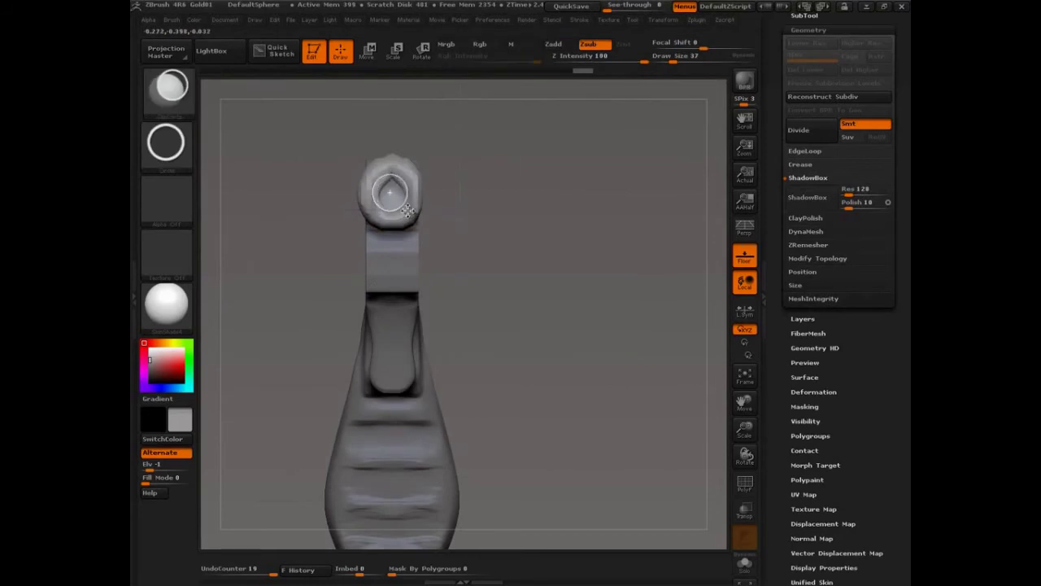
pyautogui.keyDown('ctrl'); pyautogui.keyDown('shift'); pyautogui.moveTo(411, 212); pyautogui.dragTo(396, 196); pyautogui.keyUp('shift'); pyautogui.keyUp('ctrl')
pyautogui.hotkey('ctrl', 'z')
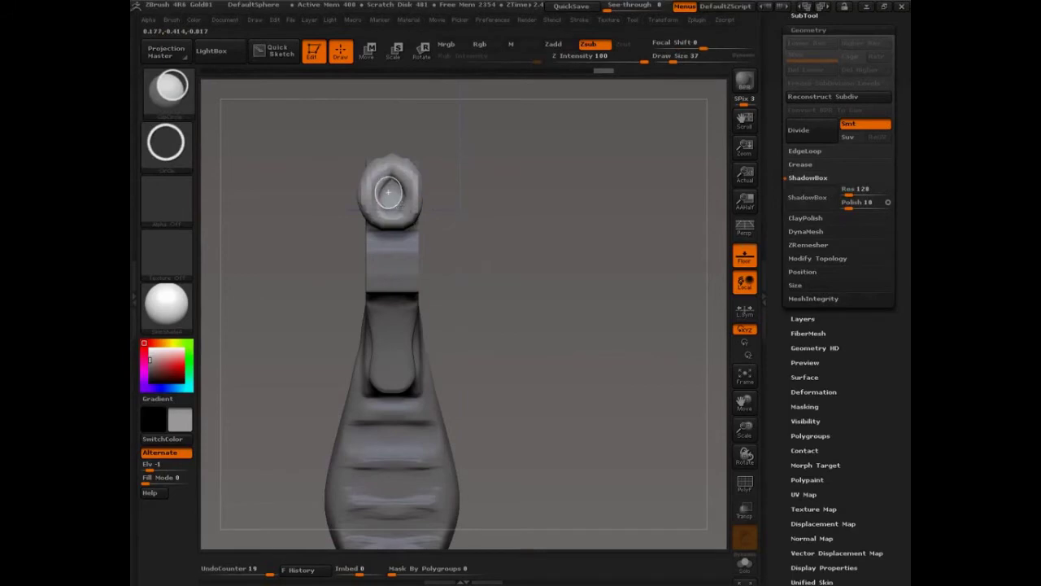
pyautogui.click(390, 194)
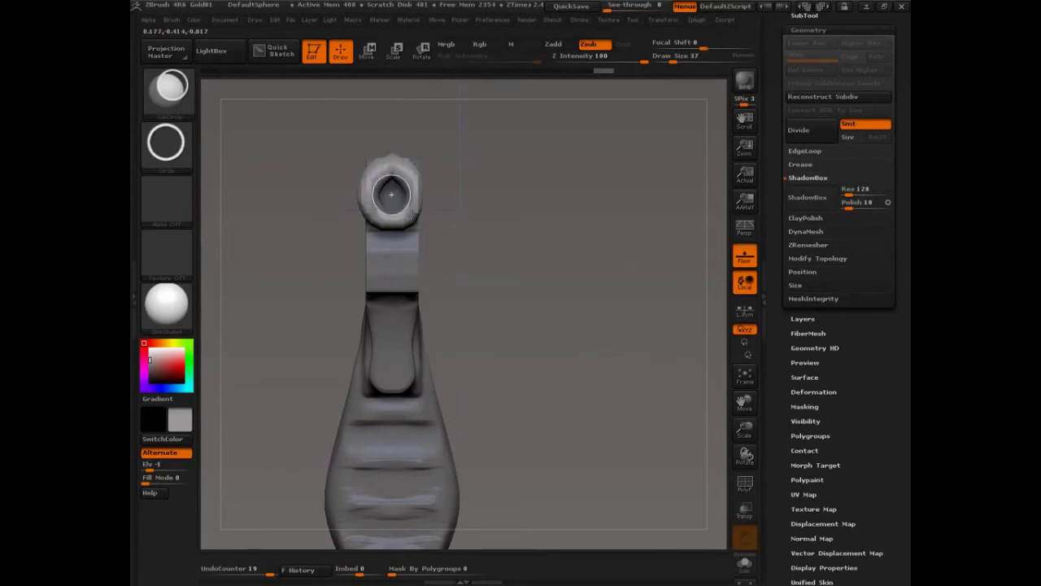
pyautogui.moveTo(413, 214)
pyautogui.keyDown('ctrl'); pyautogui.keyDown('alt'); pyautogui.keyDown('shift'); pyautogui.mouseDown()
pyautogui.moveTo(569, 224)
pyautogui.moveTo(484, 226)
pyautogui.mouseUp(); pyautogui.keyUp('shift'); pyautogui.keyUp('alt'); pyautogui.keyUp('ctrl')
pyautogui.click(461, 226)
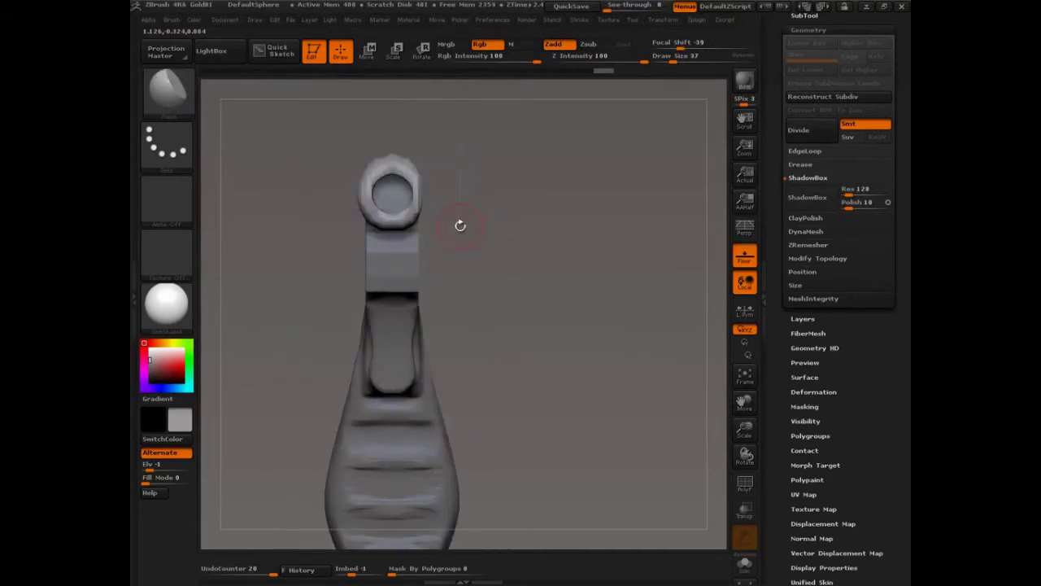
pyautogui.keyDown('ctrl'); pyautogui.keyDown('alt'); pyautogui.keyDown('shift'); pyautogui.moveTo(379, 174); pyautogui.dragTo(423, 225); pyautogui.keyUp('shift'); pyautogui.keyUp('alt'); pyautogui.keyUp('ctrl')
# - Trim the barrel's muzzle end and rear end straight with the ClipCurve brush
pyautogui.moveTo(461, 260); pyautogui.dragTo(400, 273)
pyautogui.click(167, 90)
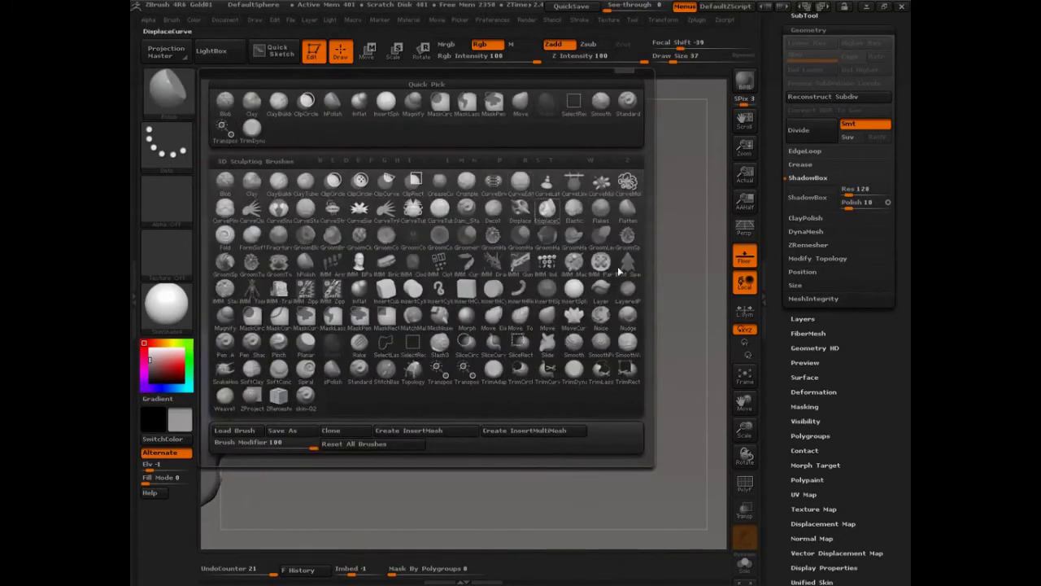
pyautogui.click(547, 213)
pyautogui.keyDown('ctrl'); pyautogui.keyDown('shift'); pyautogui.click(167, 90); pyautogui.keyUp('shift'); pyautogui.keyUp('ctrl')
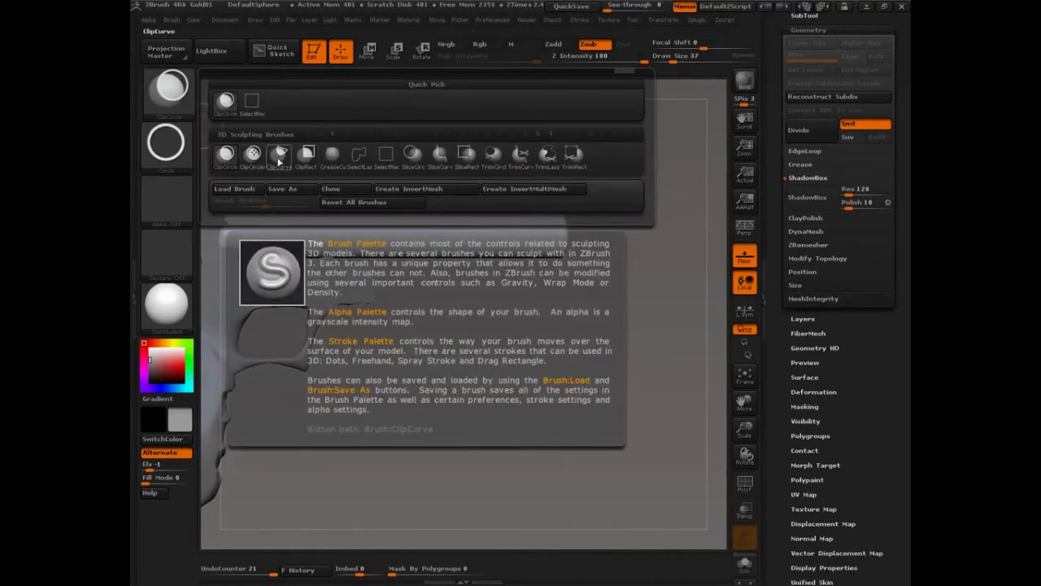
pyautogui.click(275, 165)
pyautogui.keyDown('ctrl'); pyautogui.keyDown('shift'); pyautogui.moveTo(550, 160); pyautogui.dragTo(548, 343); pyautogui.keyUp('shift'); pyautogui.keyUp('ctrl')
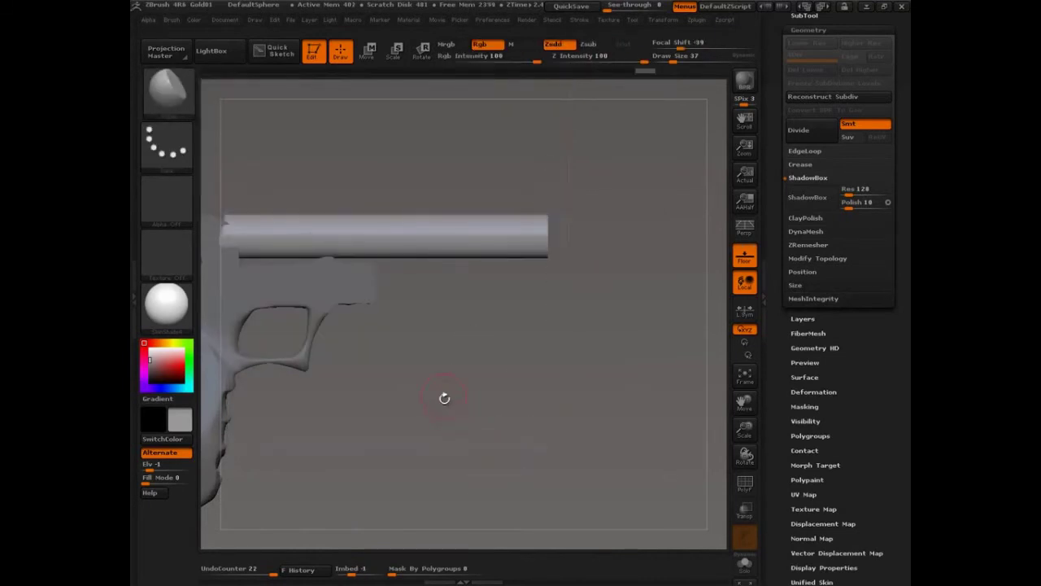
pyautogui.keyDown('alt'); pyautogui.moveTo(464, 402); pyautogui.dragTo(602, 401); pyautogui.keyUp('alt')
pyautogui.moveTo(389, 366)
pyautogui.keyDown('ctrl'); pyautogui.keyDown('shift'); pyautogui.mouseDown()
pyautogui.moveTo(372, 151)
pyautogui.moveTo(367, 170)
pyautogui.mouseUp(); pyautogui.keyUp('shift'); pyautogui.keyUp('ctrl')
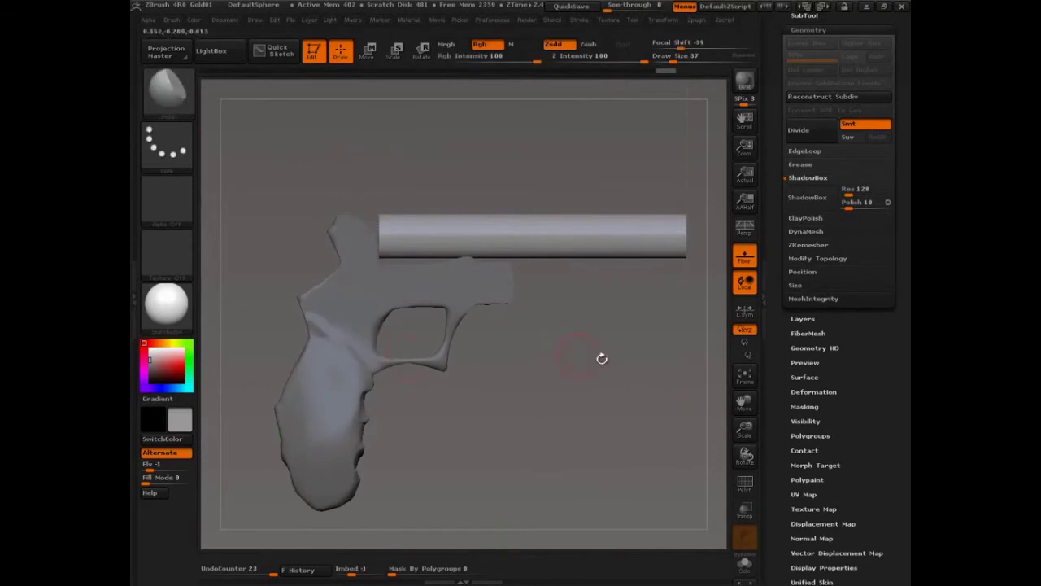
# - Turn on perspective and examine the hollow barrel from the muzzle end
pyautogui.moveTo(609, 361)
pyautogui.keyDown('alt'); pyautogui.mouseDown()
pyautogui.moveTo(566, 389)
pyautogui.moveTo(521, 379)
pyautogui.moveTo(553, 374)
pyautogui.mouseUp(); pyautogui.keyUp('alt')
pyautogui.click(744, 229)
pyautogui.moveTo(578, 293)
pyautogui.mouseDown()
pyautogui.moveTo(553, 342)
pyautogui.moveTo(569, 337)
pyautogui.mouseUp()
pyautogui.moveTo(306, 329)
pyautogui.keyDown('ctrl'); pyautogui.keyDown('shift'); pyautogui.mouseDown()
pyautogui.moveTo(338, 241)
pyautogui.moveTo(326, 342)
pyautogui.moveTo(400, 279)
pyautogui.moveTo(339, 238)
pyautogui.moveTo(310, 252)
pyautogui.moveTo(298, 331)
pyautogui.mouseUp(); pyautogui.keyUp('shift'); pyautogui.keyUp('ctrl')
pyautogui.moveTo(304, 324); pyautogui.dragTo(333, 333)
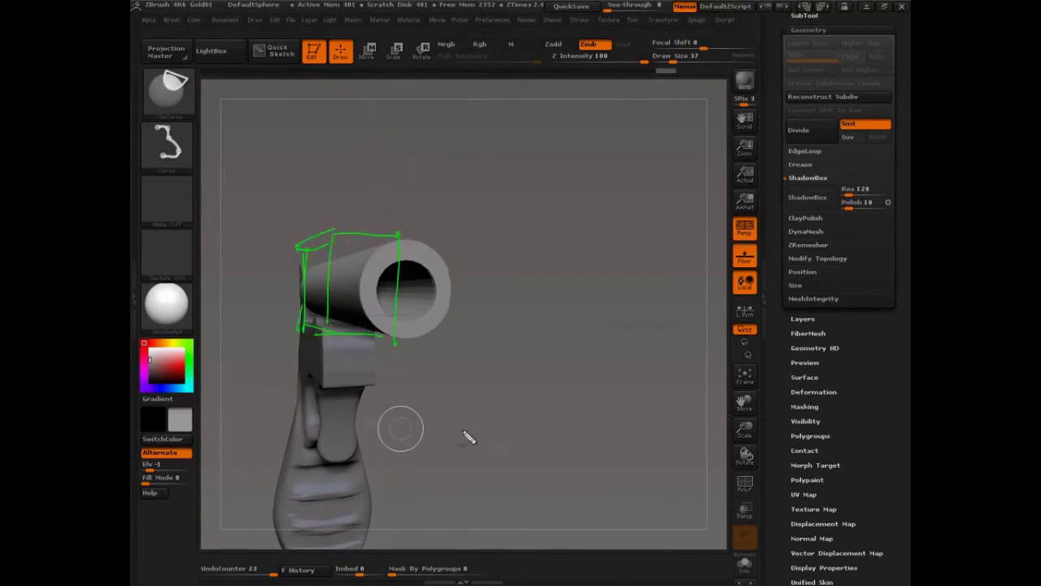
pyautogui.press('Escape')
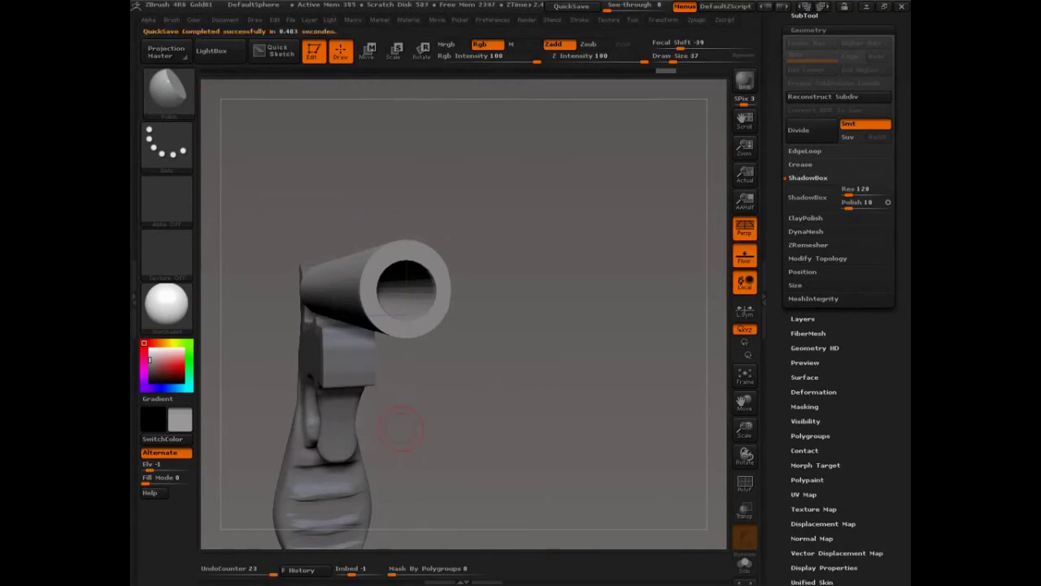
pyautogui.click(579, 20)
pyautogui.moveTo(332, 208); pyautogui.dragTo(400, 210)
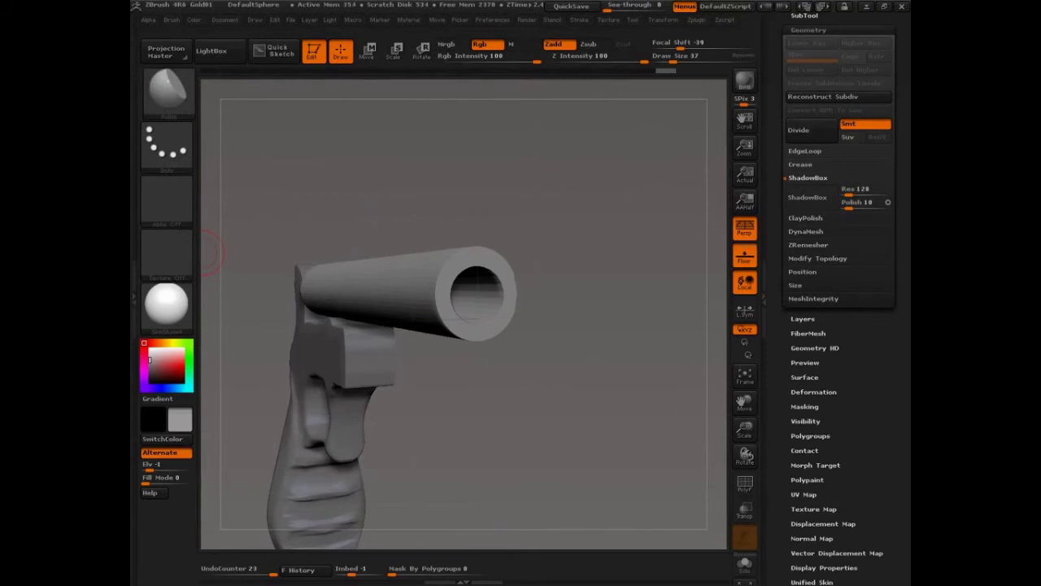
# - Make the PM3D_Plane3D subtool active and isolate it in Solo mode, framed from the front
pyautogui.moveTo(766, 182); pyautogui.dragTo(781, 244)
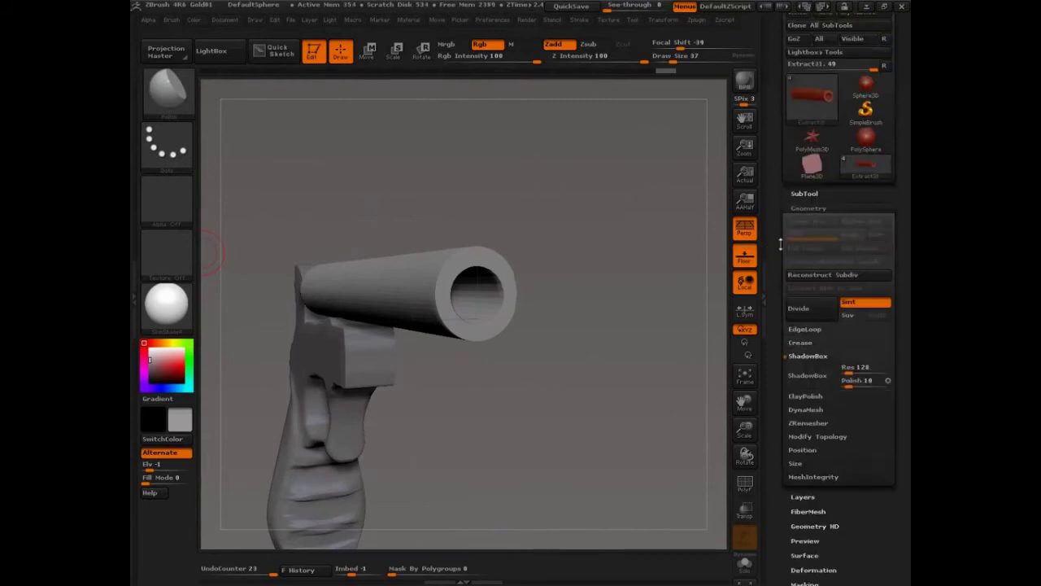
pyautogui.click(804, 195)
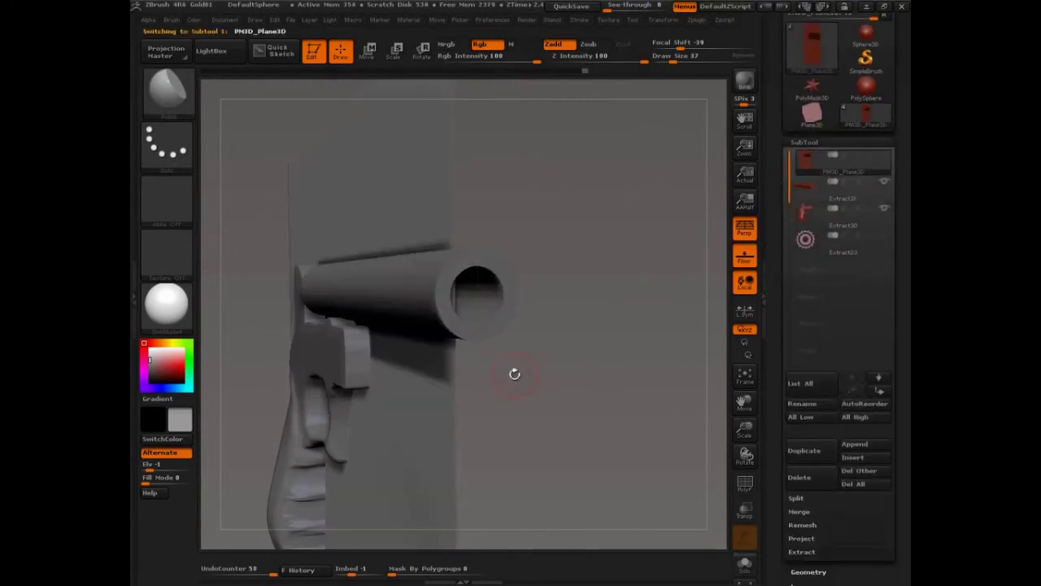
pyautogui.keyDown('alt'); pyautogui.click(612, 362); pyautogui.keyUp('alt')
pyautogui.moveTo(612, 362)
pyautogui.mouseDown()
pyautogui.moveTo(667, 379)
pyautogui.moveTo(632, 360)
pyautogui.mouseUp()
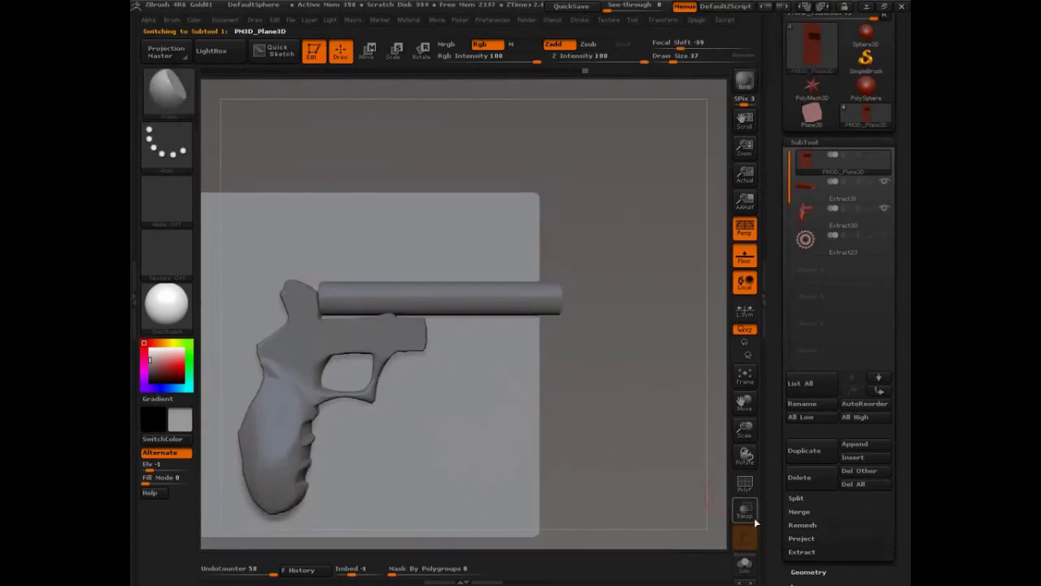
pyautogui.click(744, 563)
pyautogui.press('f')
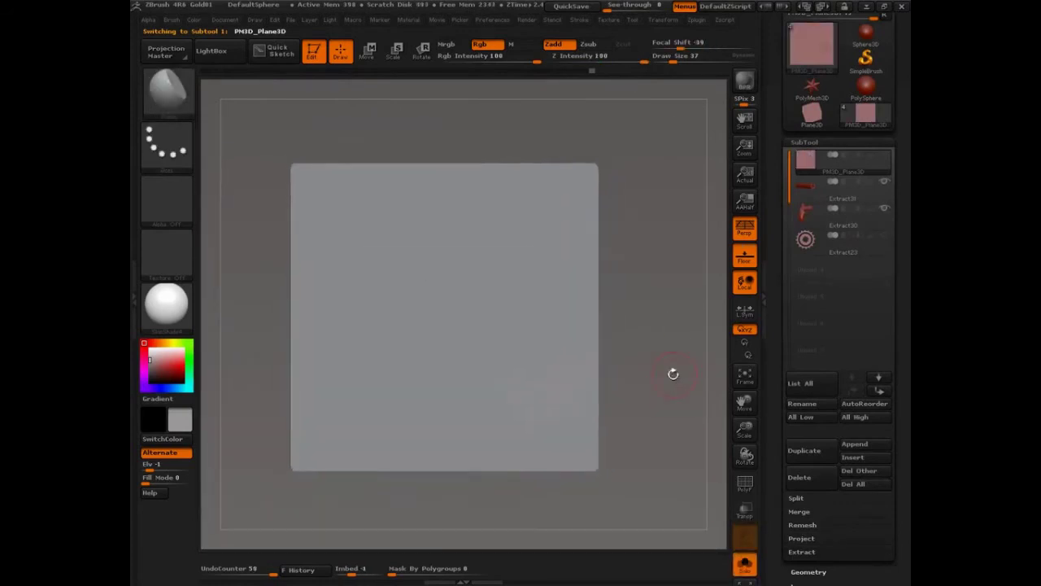
# - Activate radial symmetry around the Z axis for the plane
pyautogui.click(663, 19)
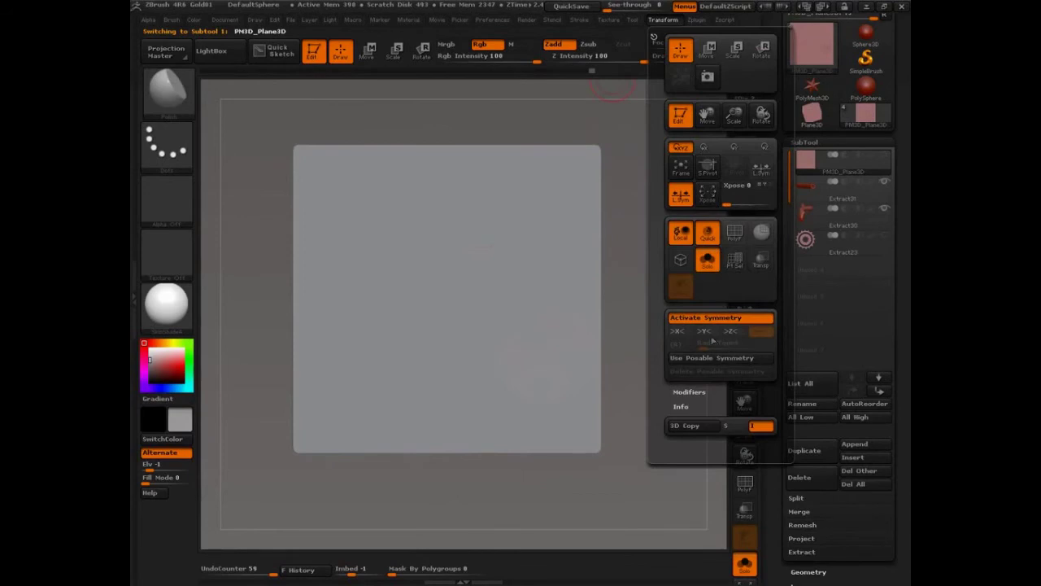
pyautogui.click(728, 333)
pyautogui.click(675, 347)
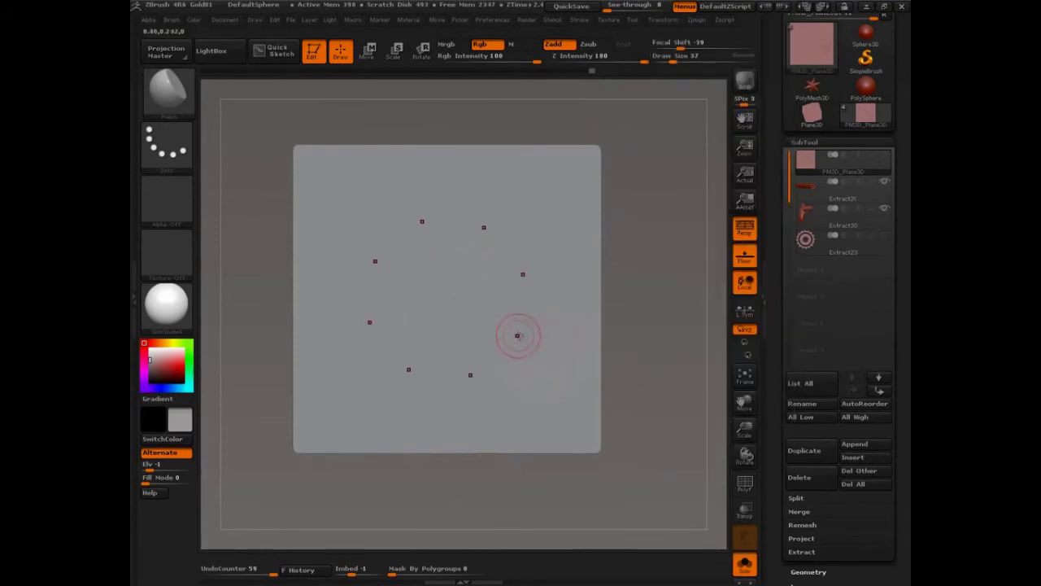
pyautogui.hotkey('ctrl', 'shift')
pyautogui.moveTo(527, 338)
pyautogui.keyDown('ctrl'); pyautogui.keyDown('shift'); pyautogui.mouseDown()
pyautogui.moveTo(442, 225)
pyautogui.moveTo(390, 380)
pyautogui.moveTo(528, 355)
pyautogui.moveTo(435, 330)
pyautogui.moveTo(463, 340)
pyautogui.moveTo(459, 429)
pyautogui.mouseUp(); pyautogui.keyUp('shift'); pyautogui.keyUp('ctrl')
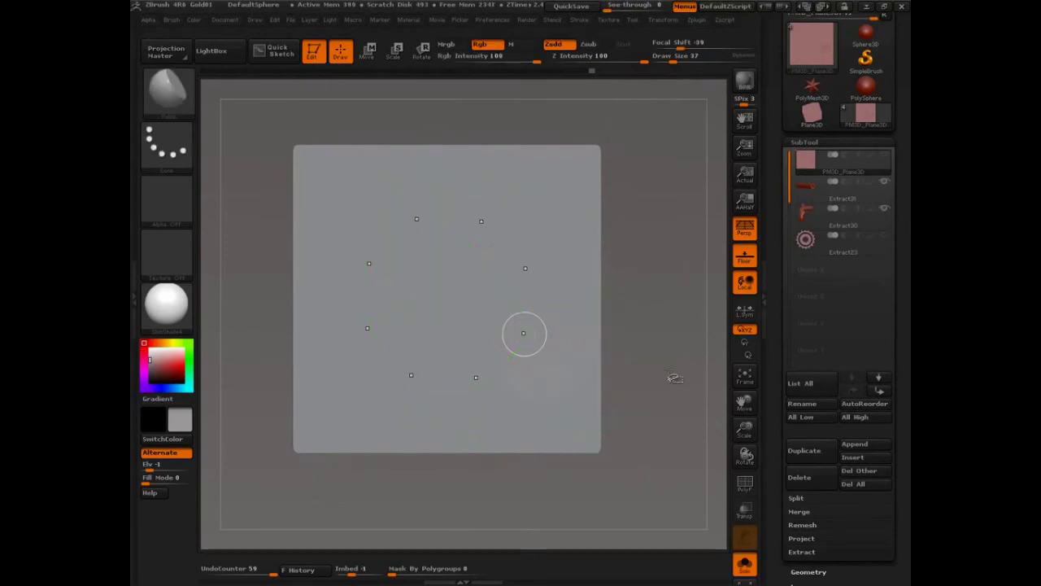
pyautogui.moveTo(674, 372)
pyautogui.mouseDown()
pyautogui.moveTo(651, 350)
pyautogui.moveTo(674, 372)
pyautogui.mouseUp()
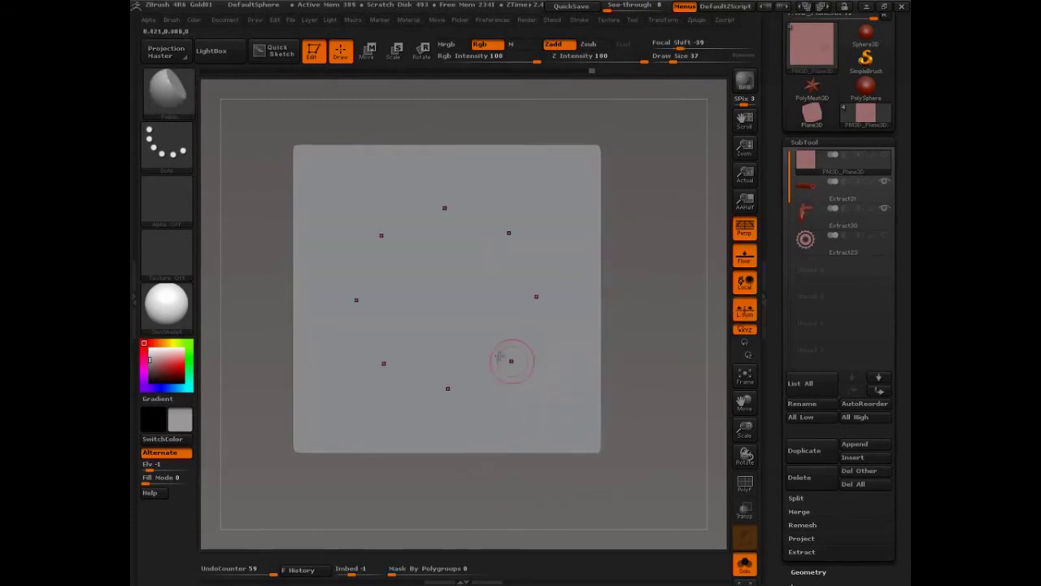
# - Turn off Local transformations and Local Symmetry for the plane
pyautogui.click(746, 282)
pyautogui.click(745, 309)
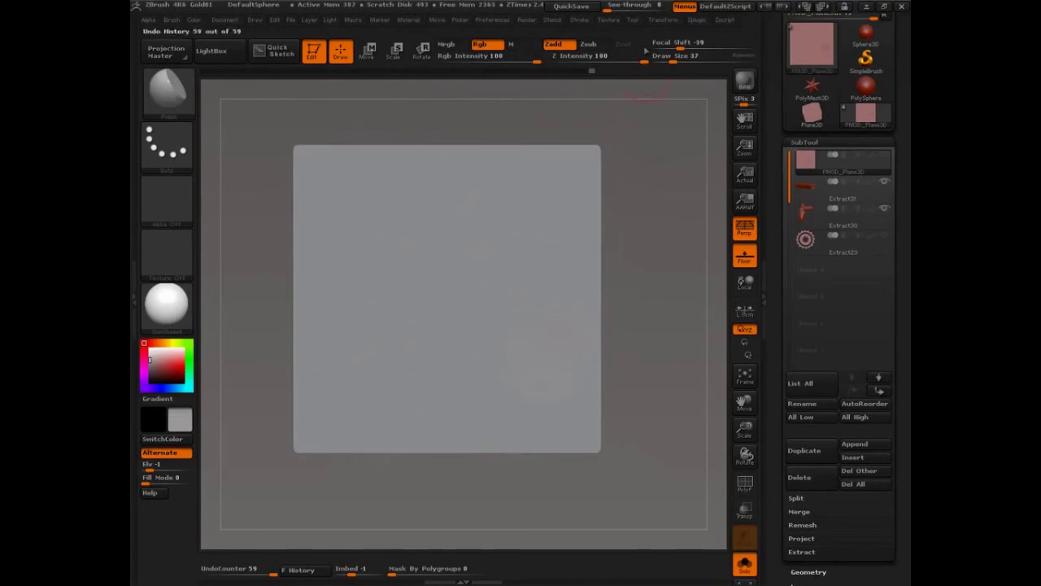
pyautogui.click(663, 20)
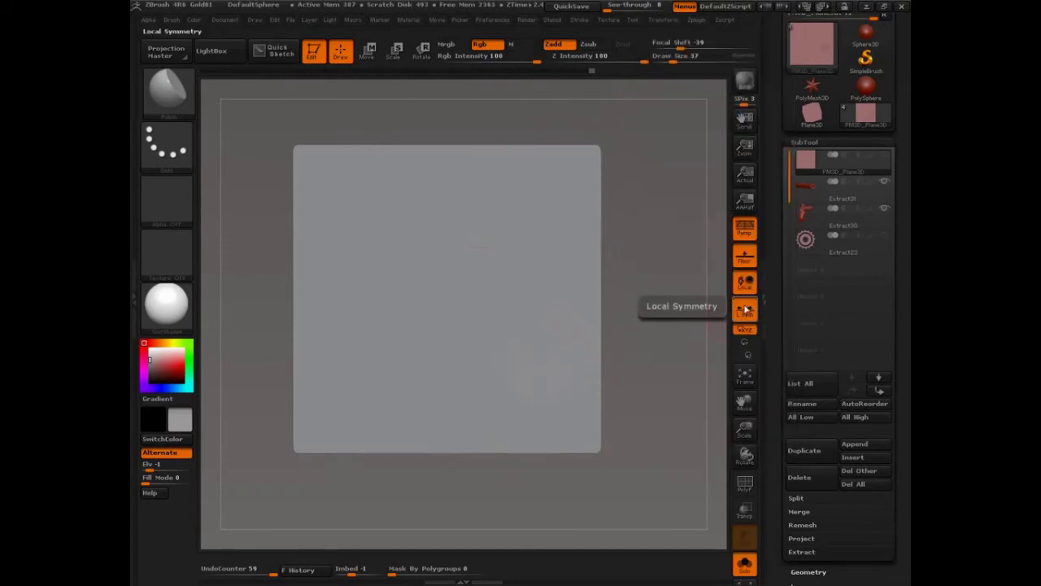
pyautogui.click(745, 310)
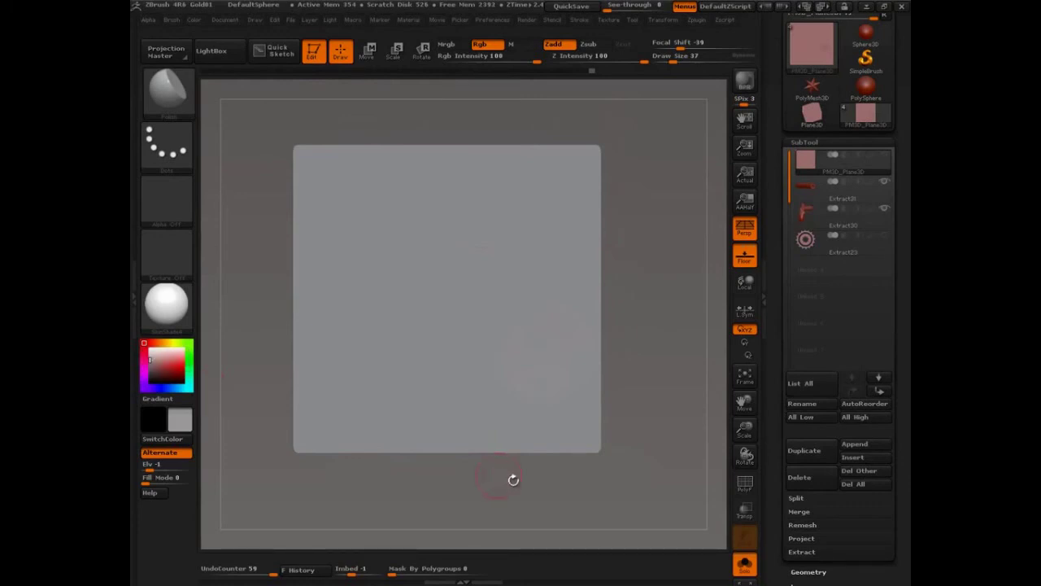
# - Try a radially symmetric circular mask near the plane's centre and clear it
pyautogui.moveTo(532, 484); pyautogui.dragTo(579, 498)
pyautogui.moveTo(415, 271)
pyautogui.keyDown('ctrl'); pyautogui.mouseDown()
pyautogui.moveTo(466, 343)
pyautogui.moveTo(519, 353)
pyautogui.moveTo(518, 367)
pyautogui.moveTo(475, 304)
pyautogui.moveTo(472, 311)
pyautogui.moveTo(491, 315)
pyautogui.mouseUp(); pyautogui.keyUp('ctrl')
pyautogui.keyDown('ctrl'); pyautogui.moveTo(649, 379); pyautogui.dragTo(664, 440); pyautogui.keyUp('ctrl')
# - Try a radially symmetric mask around the plane's centre with Alpha 14 and undo it
pyautogui.press('ctrl')
pyautogui.click(174, 205)
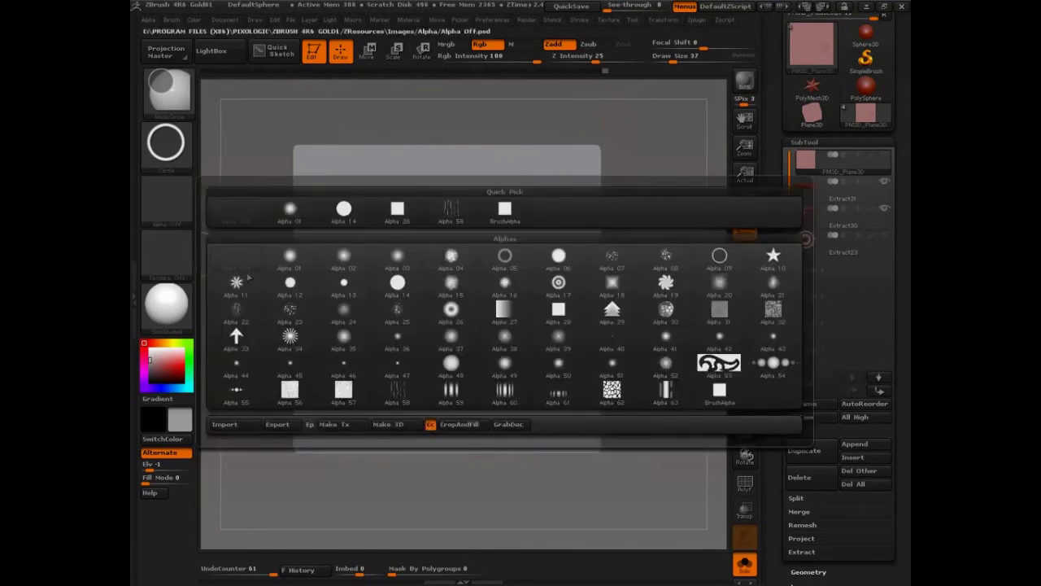
pyautogui.click(397, 285)
pyautogui.keyDown('ctrl'); pyautogui.moveTo(467, 315); pyautogui.dragTo(508, 358); pyautogui.keyUp('ctrl')
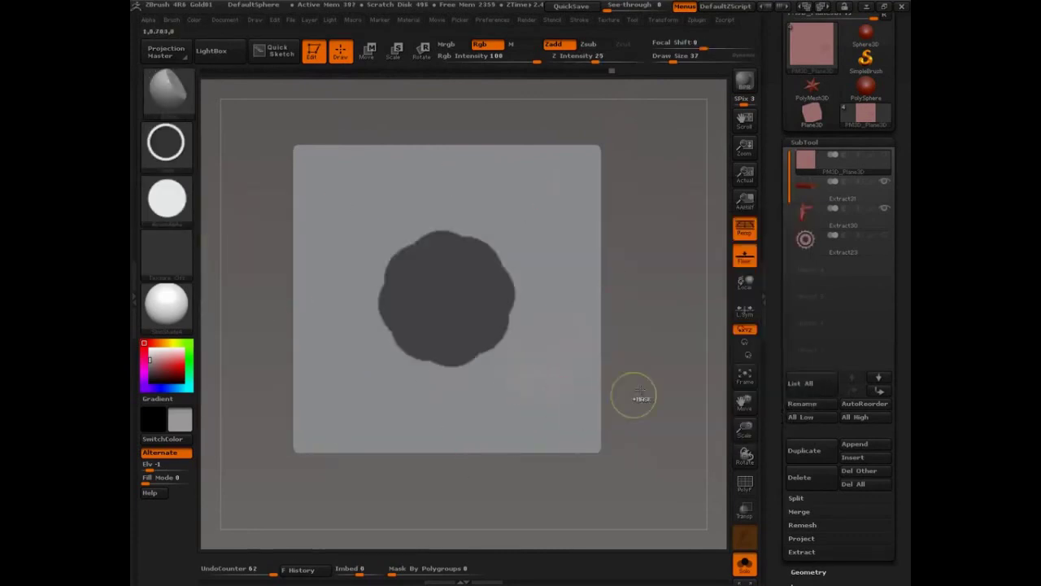
pyautogui.hotkey('ctrl', 'z')
# - Switch to Move mode and deactivate symmetry for the plane
pyautogui.click(367, 51)
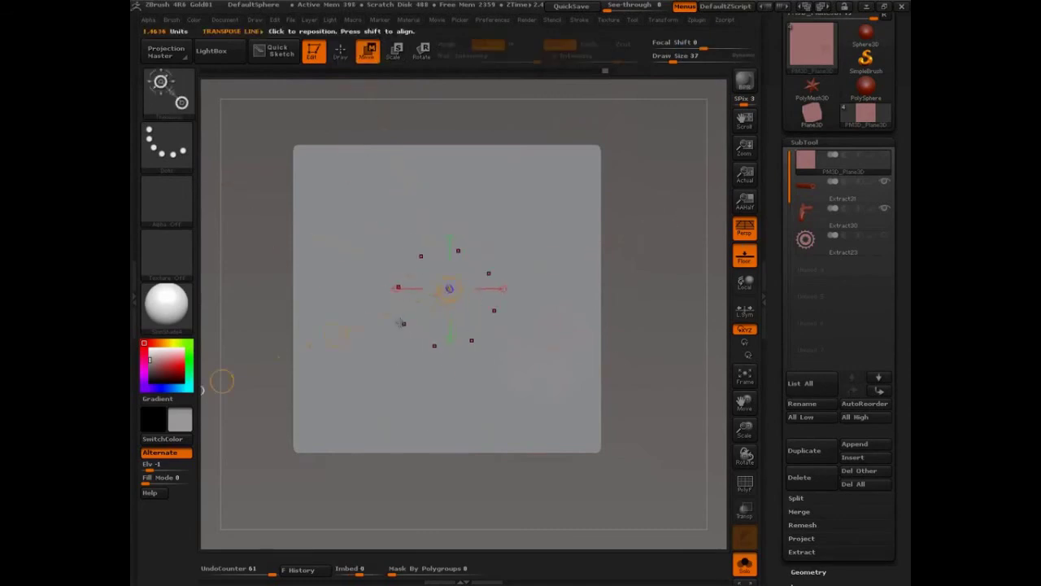
pyautogui.click(173, 205)
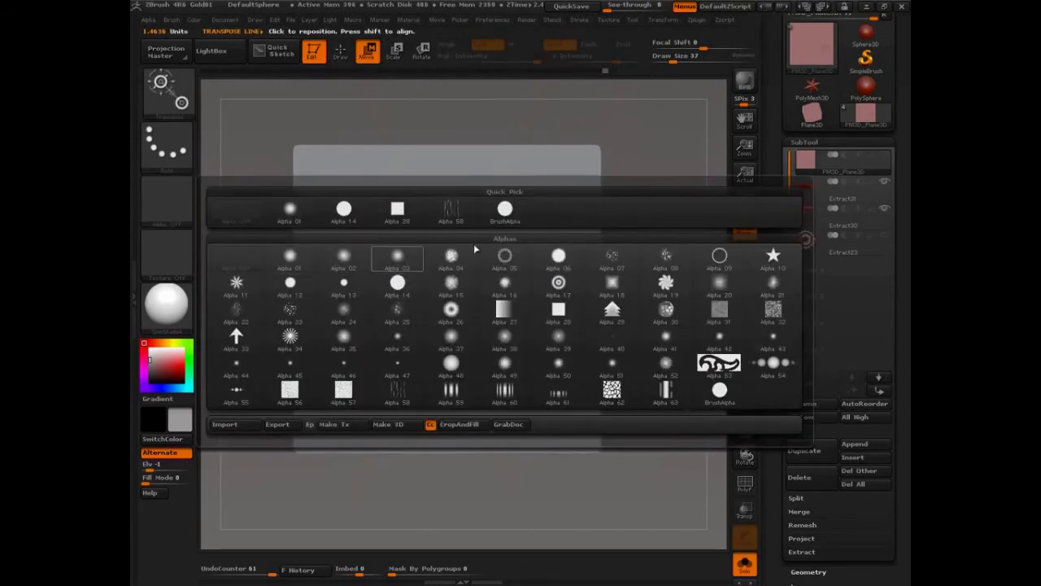
pyautogui.click(663, 19)
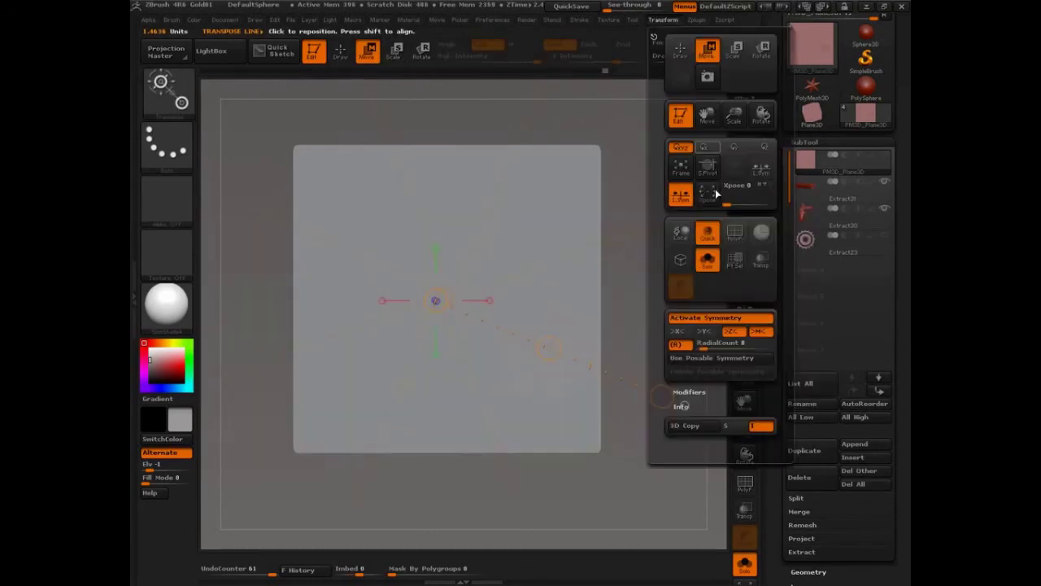
pyautogui.click(716, 318)
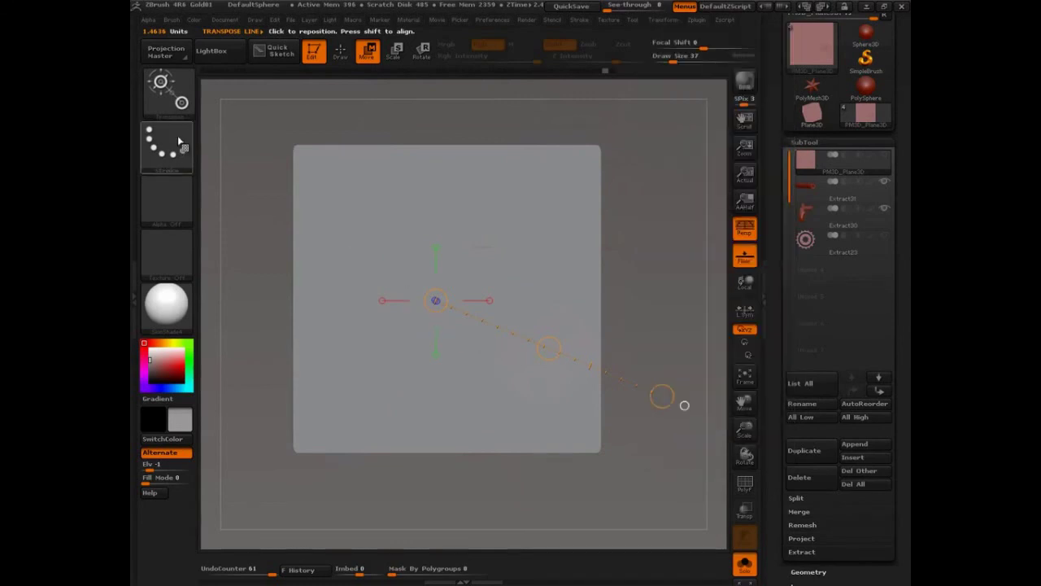
# - Try circular masks near the plane's centre with Alpha 14 in Move mode, then return to Draw mode and clear them
pyautogui.click(167, 199)
pyautogui.click(397, 281)
pyautogui.moveTo(404, 269); pyautogui.dragTo(462, 313)
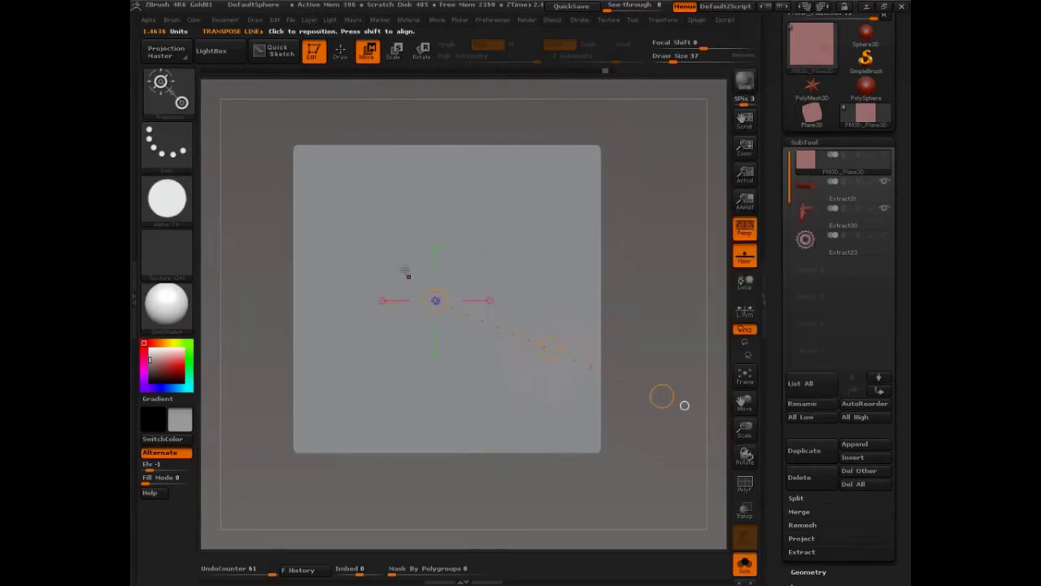
pyautogui.keyDown('ctrl'); pyautogui.moveTo(408, 229); pyautogui.dragTo(470, 310); pyautogui.keyUp('ctrl')
pyautogui.keyDown('ctrl'); pyautogui.moveTo(359, 370); pyautogui.dragTo(486, 308); pyautogui.keyUp('ctrl')
pyautogui.keyDown('ctrl'); pyautogui.moveTo(505, 235); pyautogui.dragTo(419, 314); pyautogui.keyUp('ctrl')
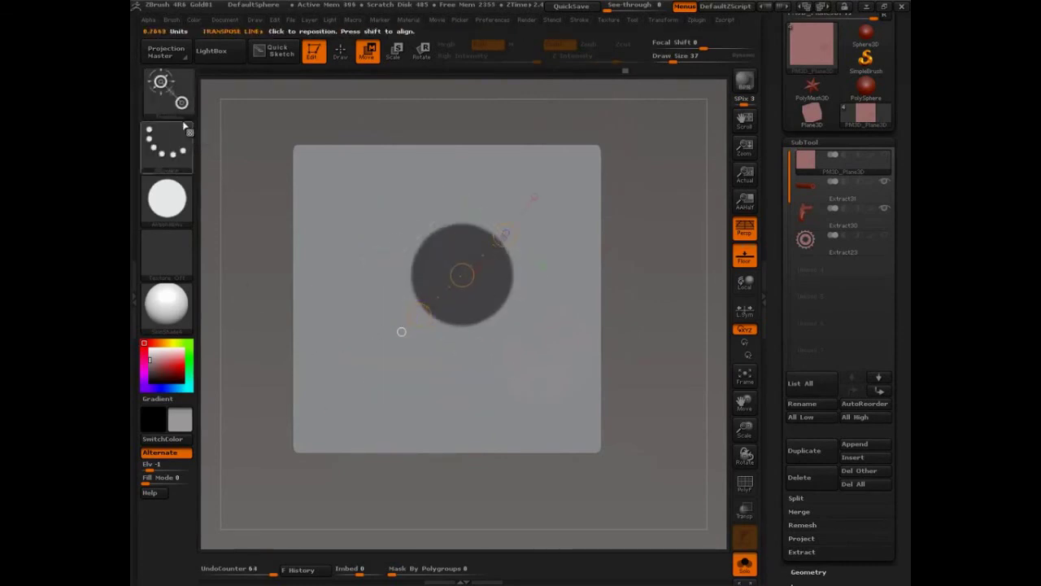
pyautogui.click(340, 51)
pyautogui.keyDown('ctrl'); pyautogui.moveTo(254, 199); pyautogui.dragTo(235, 246); pyautogui.keyUp('ctrl')
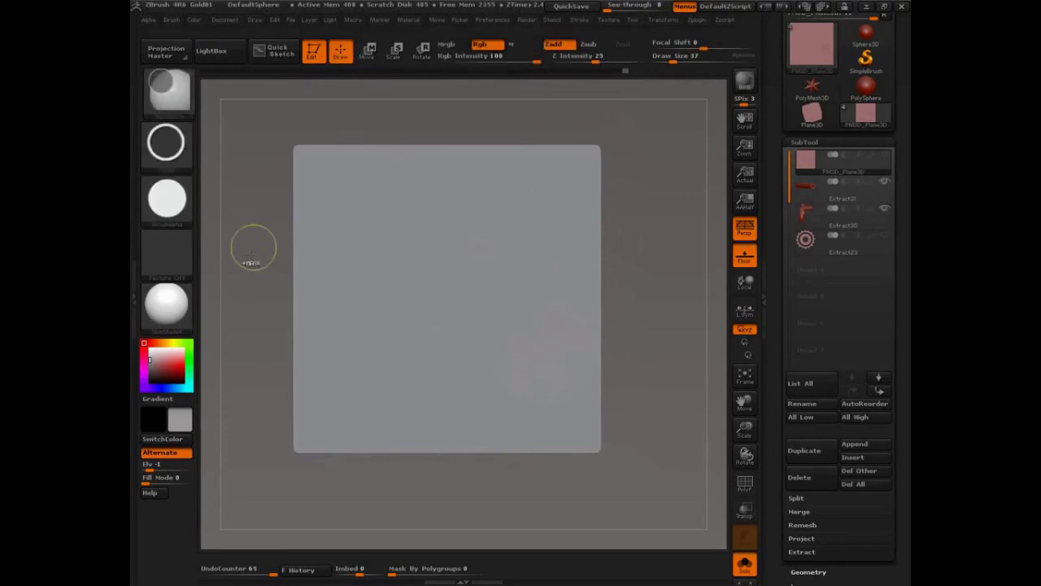
# - Set the masking stroke to DragRect and draw a circular mask left of the plane's centre
pyautogui.click(178, 156)
pyautogui.click(294, 167)
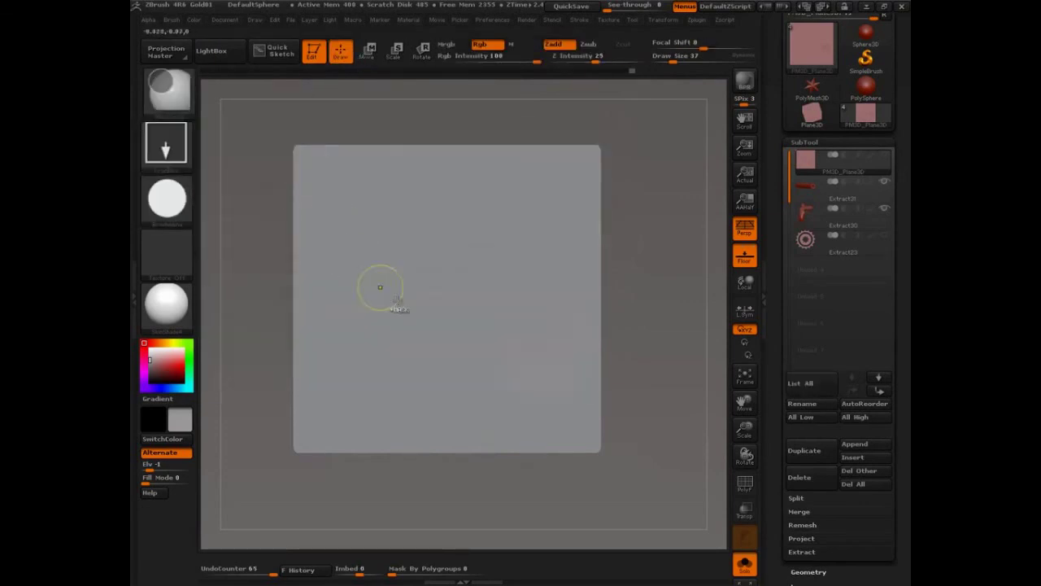
pyautogui.moveTo(417, 274); pyautogui.dragTo(483, 356)
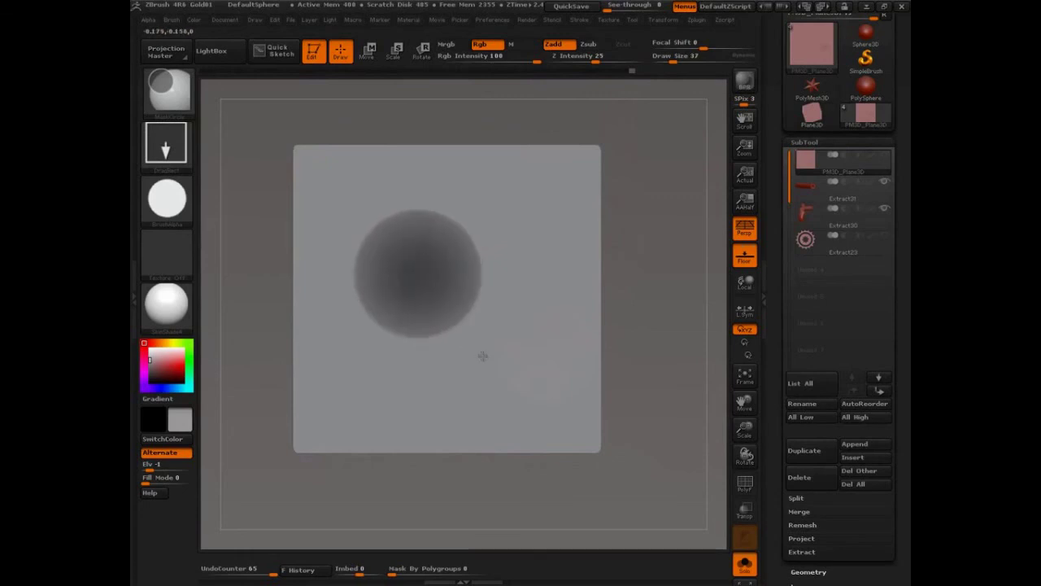
# - Undo the circular mask and redraw it smaller near the plane's centre with the DragRect stroke
pyautogui.click(180, 140)
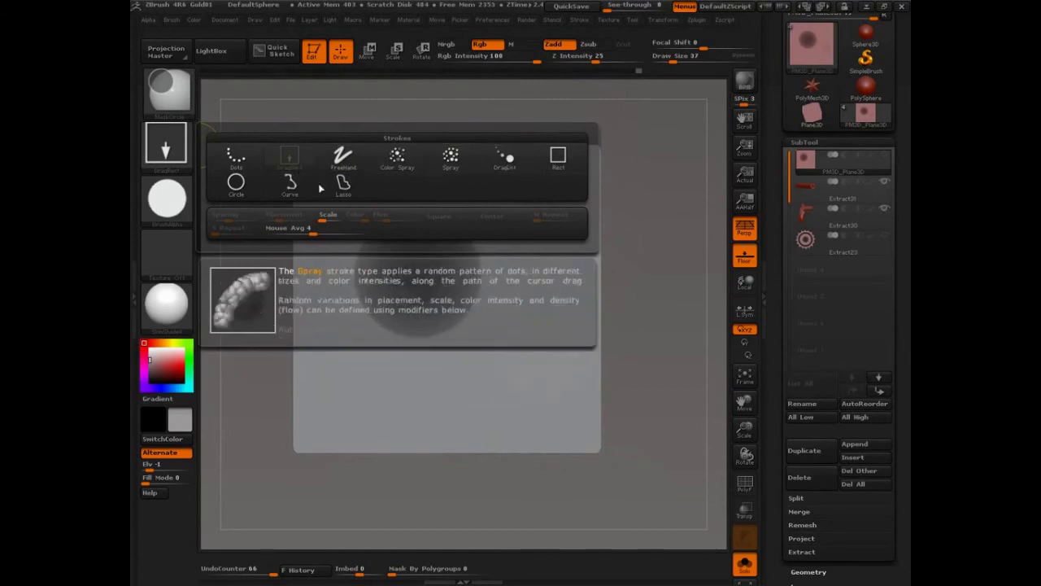
pyautogui.moveTo(177, 204)
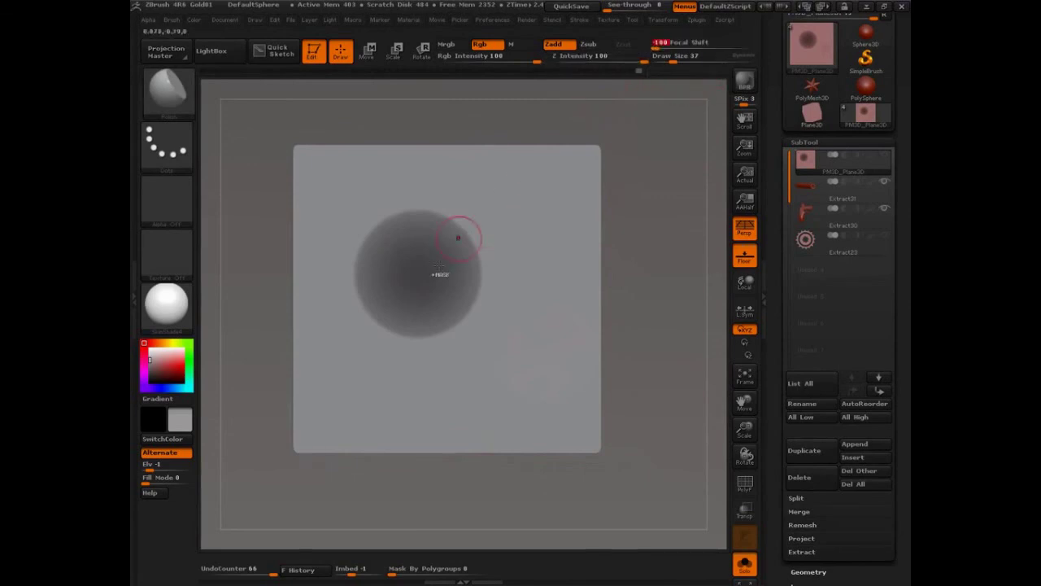
pyautogui.moveTo(430, 262); pyautogui.dragTo(488, 344)
pyautogui.hotkey('ctrl', 'z')
pyautogui.moveTo(441, 272); pyautogui.dragTo(492, 333)
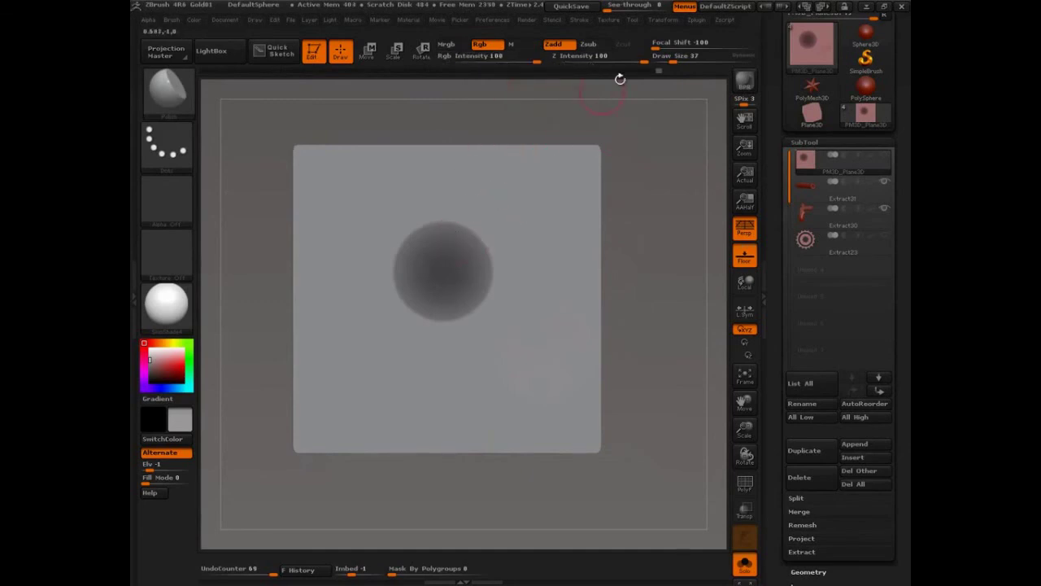
# - Lower the masking brush's Focal Shift and redraw the circular mask above the plane's centre with a harder edge
pyautogui.moveTo(678, 44)
pyautogui.mouseDown()
pyautogui.moveTo(760, 39)
pyautogui.moveTo(696, 49)
pyautogui.mouseUp()
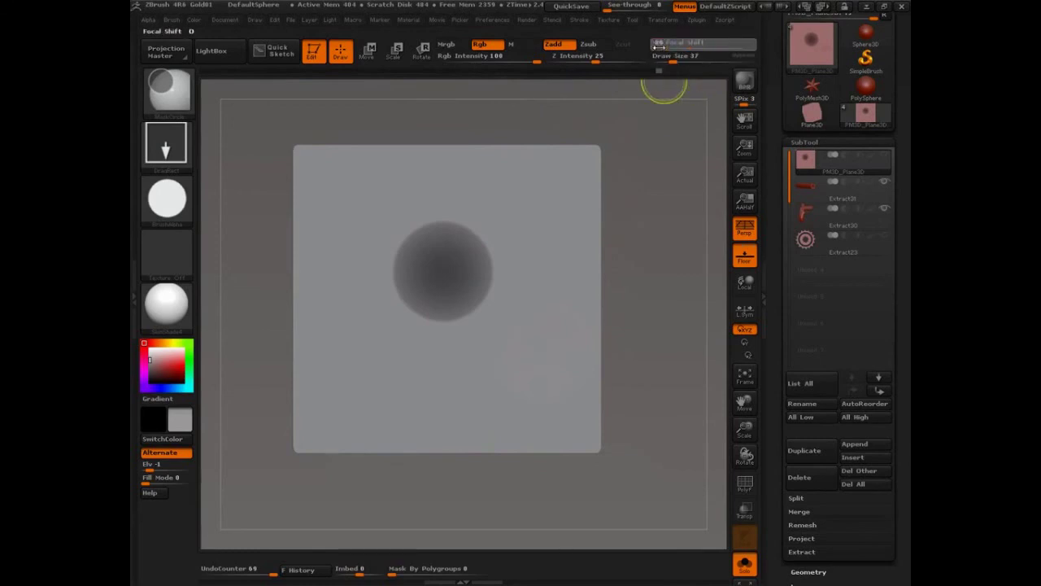
pyautogui.hotkey('ctrl', 'z')
pyautogui.moveTo(442, 253); pyautogui.dragTo(498, 326)
pyautogui.press('ctrl')
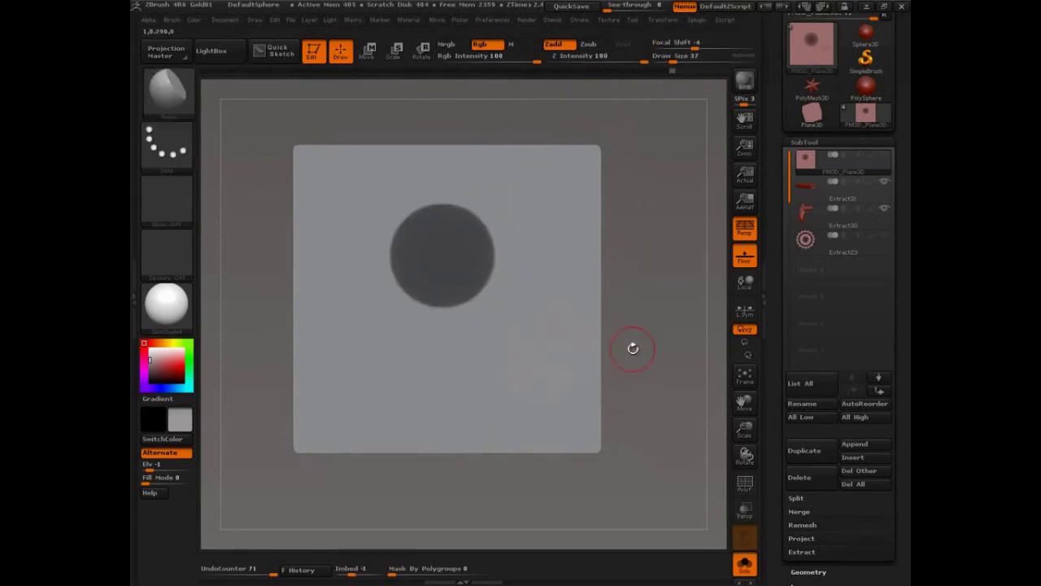
# - Set the masking brush's Focal Shift to 57 and draw a large soft circular mask reaching the plane's upper edge
pyautogui.press('ctrl')
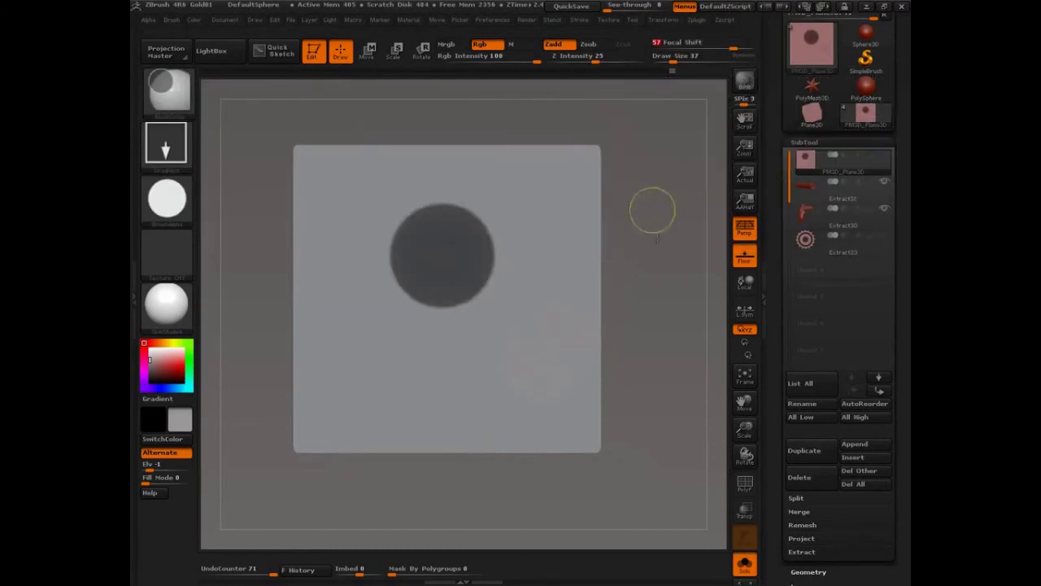
pyautogui.moveTo(444, 224); pyautogui.dragTo(560, 317)
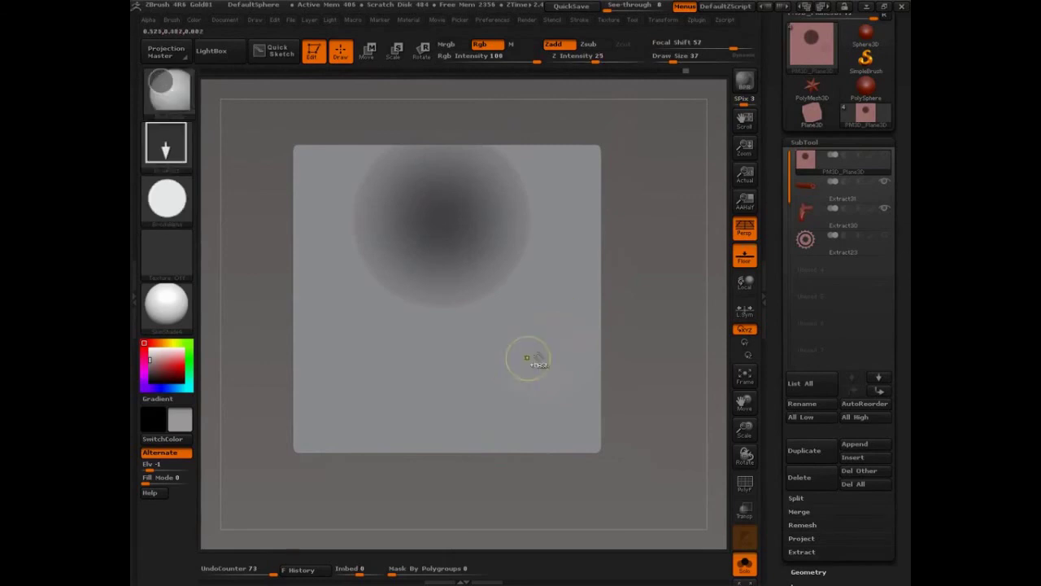
pyautogui.hotkey('ctrl', 'shift')
pyautogui.press('Escape')
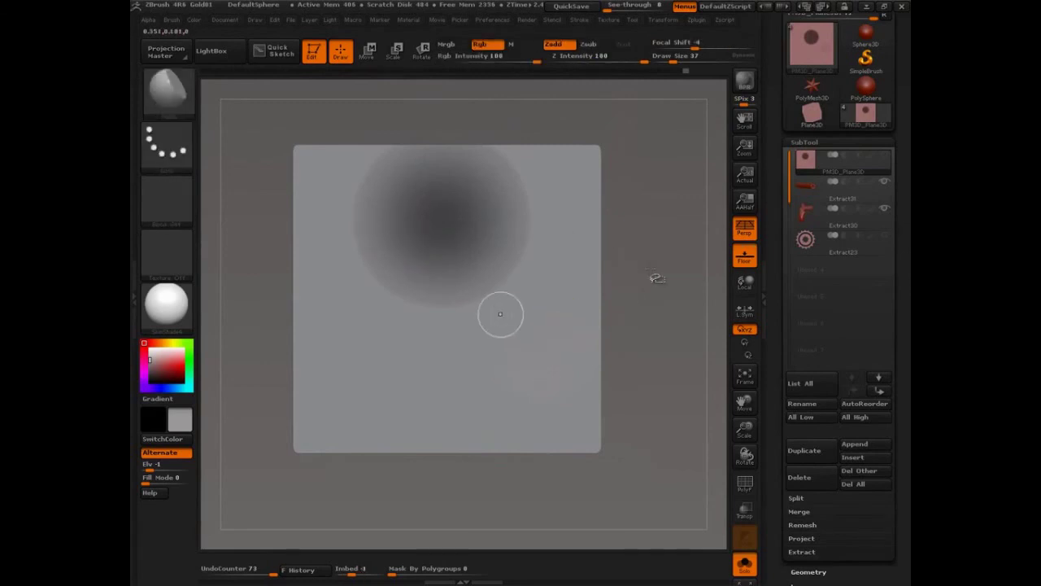
# - Clear the plane's mask and reset the masking brush to Focal Shift 0 with no alpha
pyautogui.moveTo(663, 318); pyautogui.dragTo(669, 250)
pyautogui.keyDown('shift'); pyautogui.moveTo(662, 142); pyautogui.dragTo(672, 233); pyautogui.keyUp('shift')
pyautogui.press('ctrl')
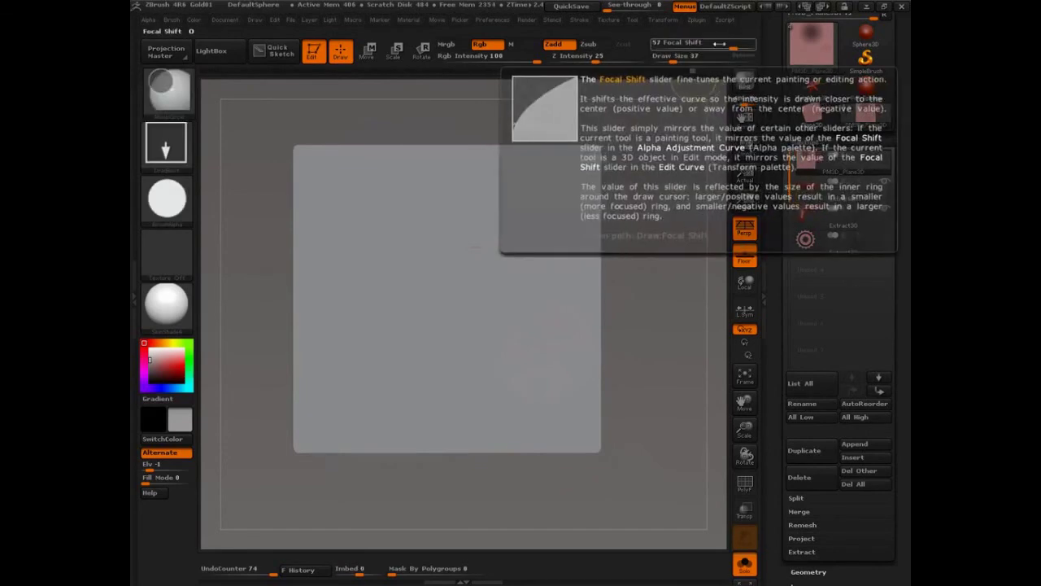
pyautogui.click(166, 197)
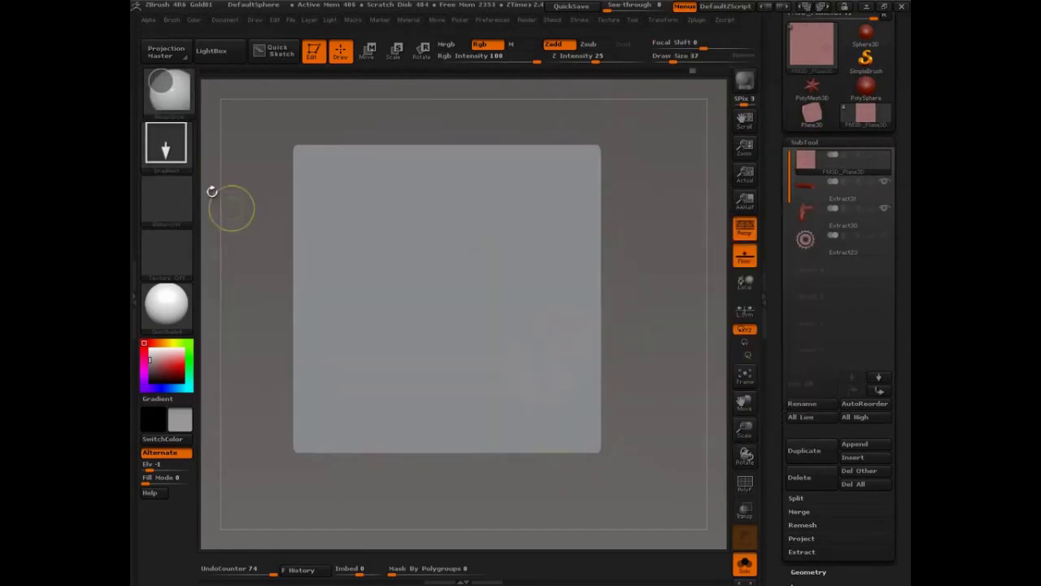